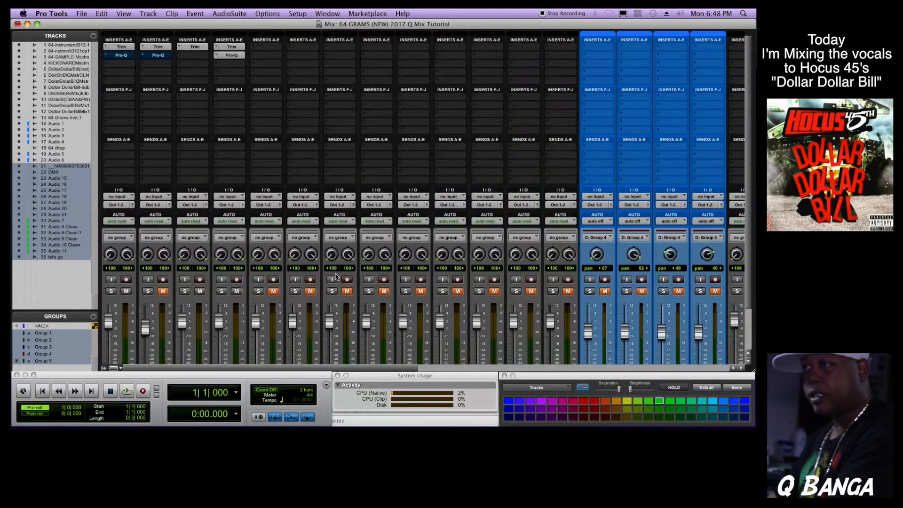
- Reset the lowered volume faders of the green vocal, blue and Group 5 tracks in the mixer to 0.0
scroll(335, 277, "down", 3)
scroll(335, 276, "up", 3)
scroll(336, 276, "right", 10)
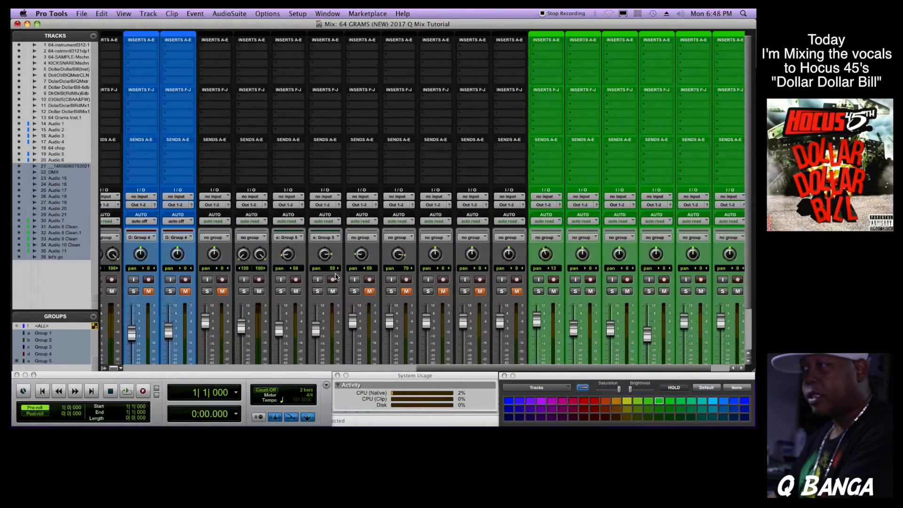
scroll(335, 276, "left", 10)
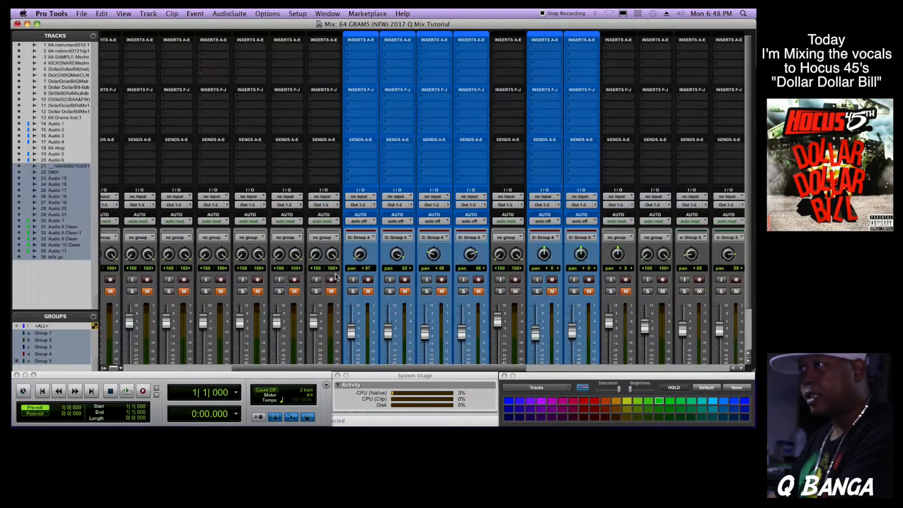
scroll(336, 276, "right", 10)
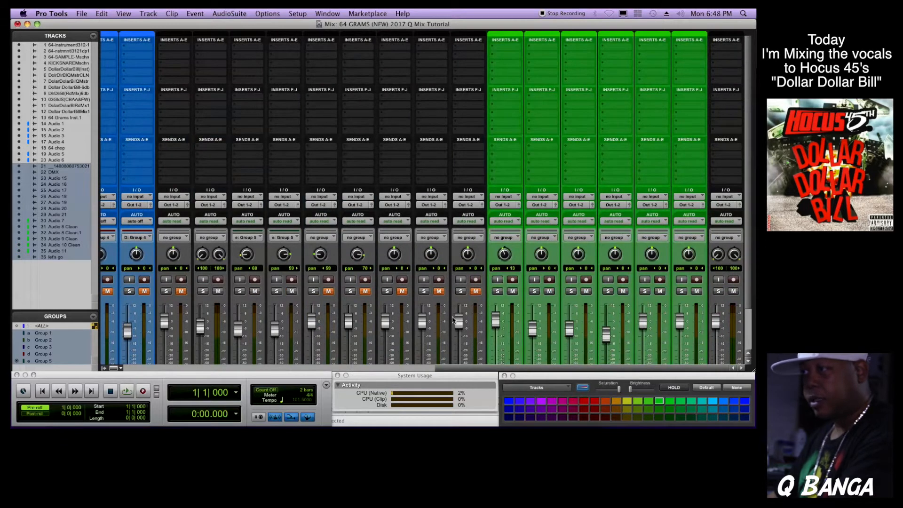
left_click(532, 328, "alt")
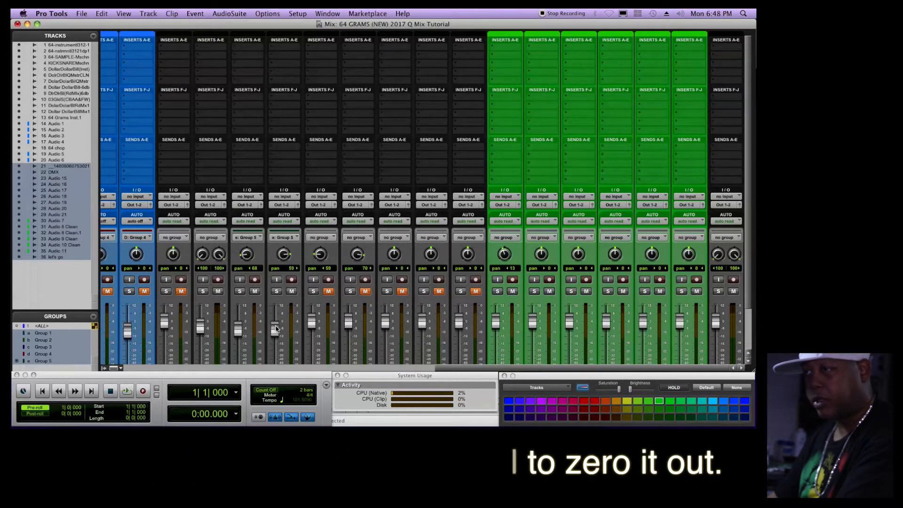
left_click(238, 329, "alt")
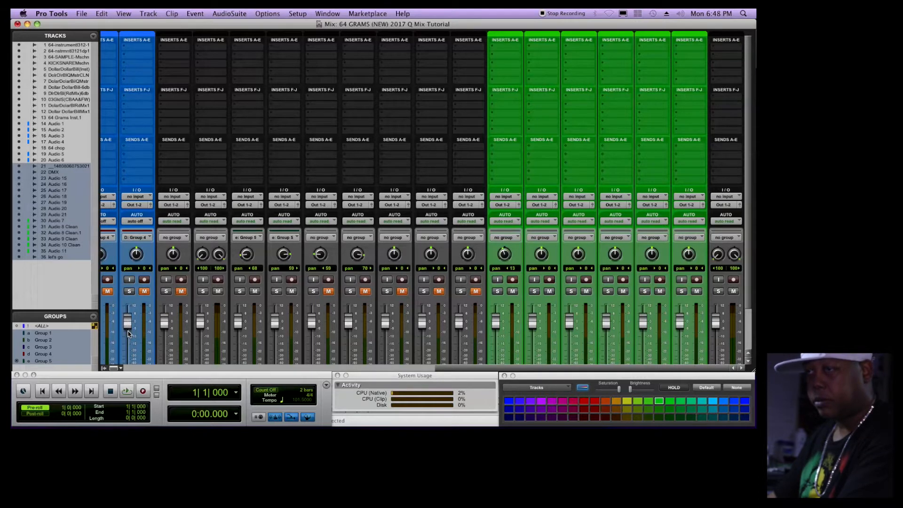
scroll(128, 333, "left", 10)
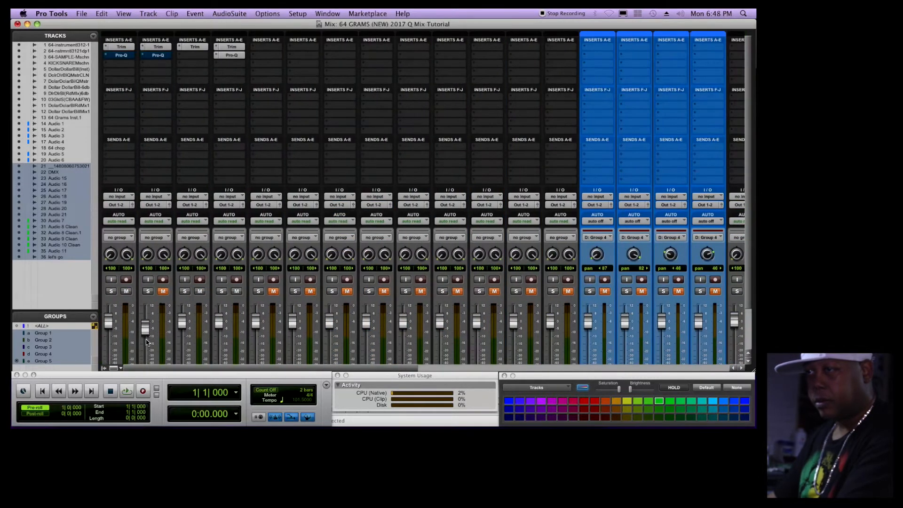
scroll(224, 328, "right", 10)
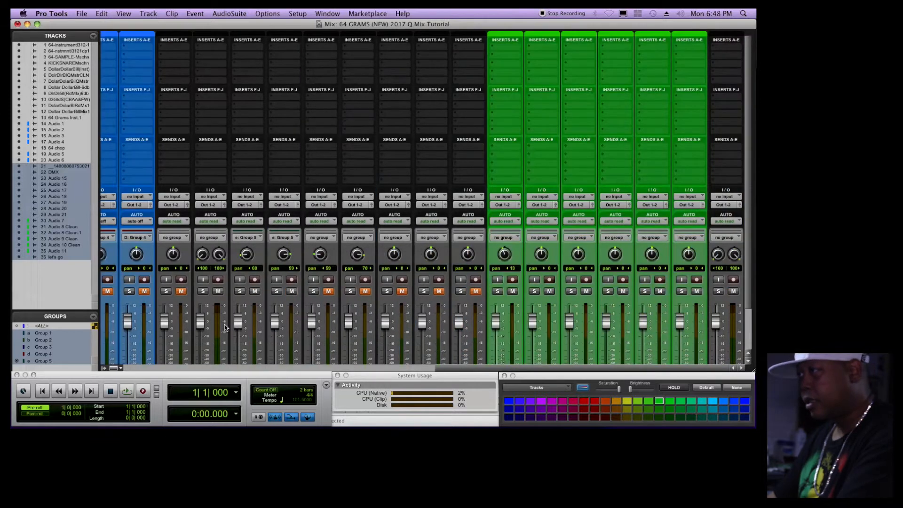
- Select the first four tracks, from the 64 instrumental to KICK SNARE, and color them dark blue
scroll(243, 327, "left", 10)
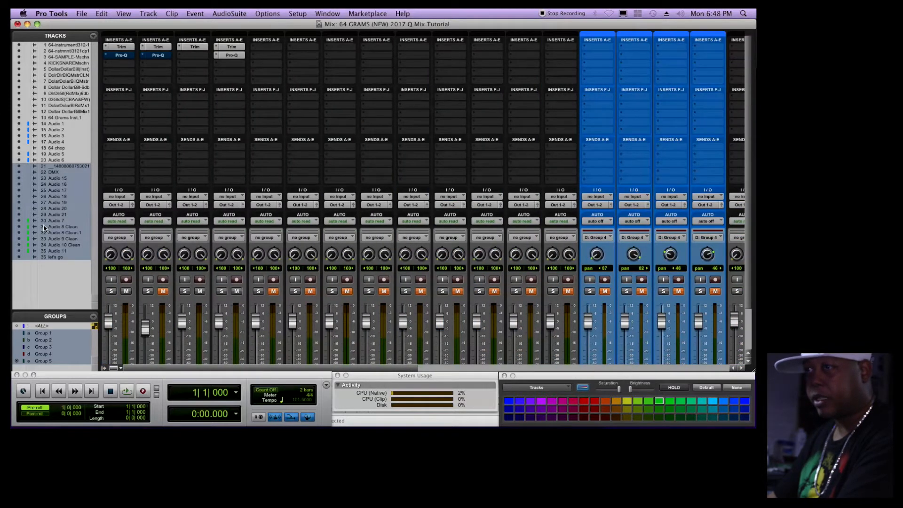
scroll(247, 290, "down", 3)
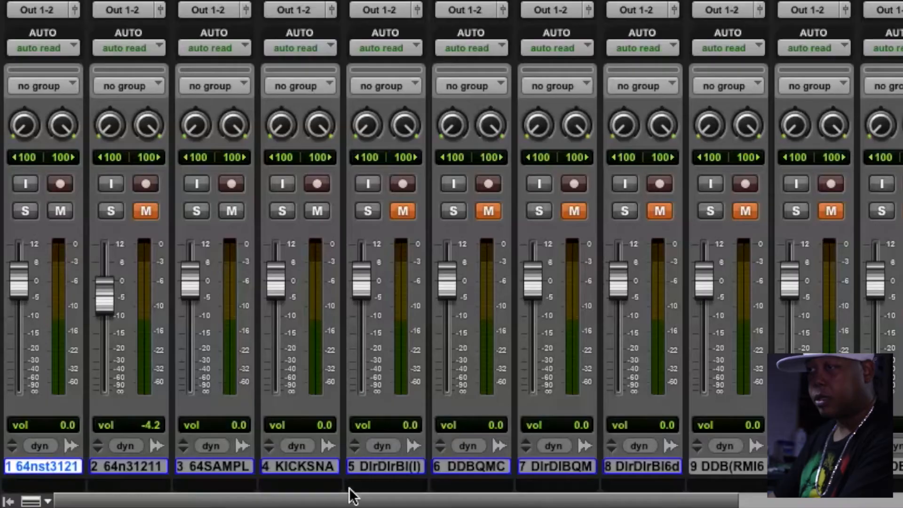
left_click(297, 464, "shift")
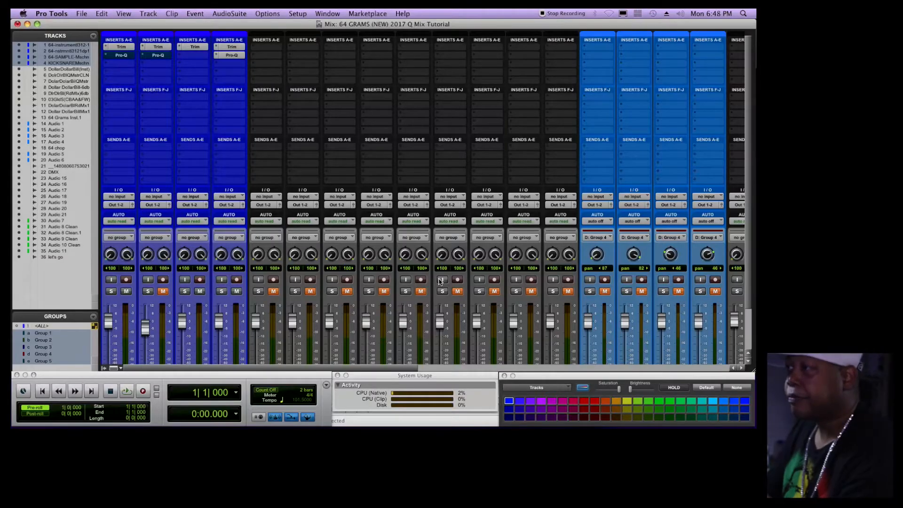
- Look over the remaining mixer channels, switch to the Edit window and review the tracks down to the green vocals
scroll(410, 279, "right", 10)
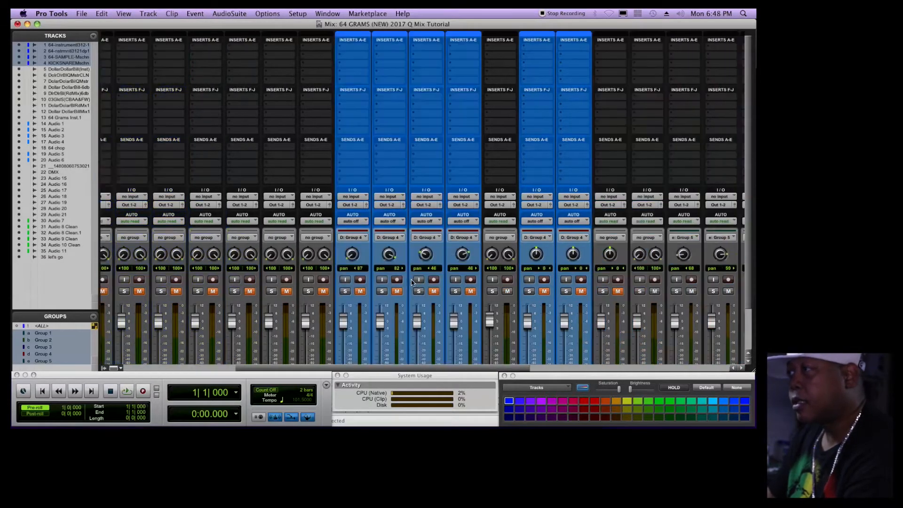
scroll(411, 281, "down", 3)
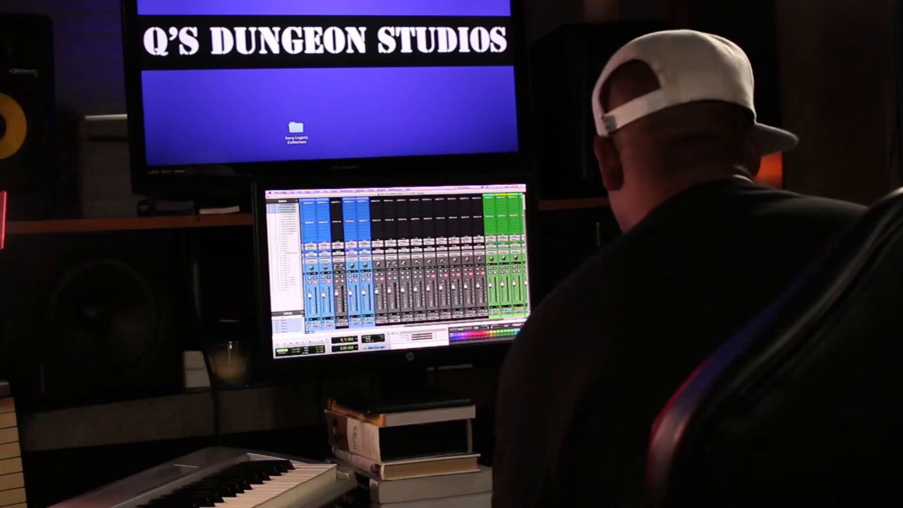
key("super+=")
scroll(394, 277, "down", 5)
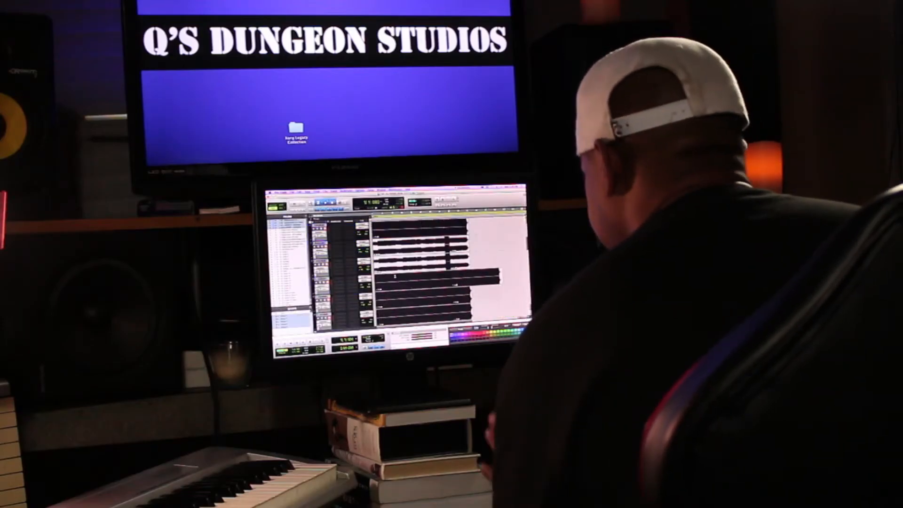
scroll(394, 276, "down", 3)
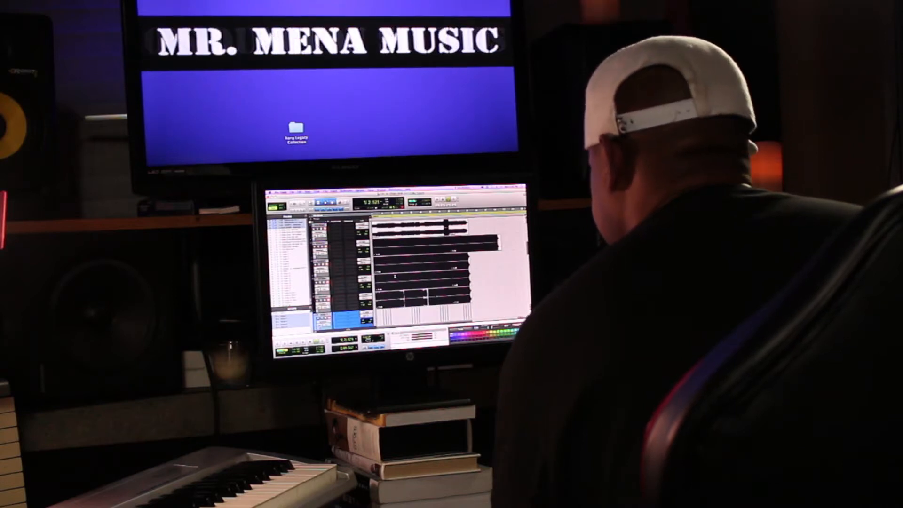
scroll(404, 273, "down", 6)
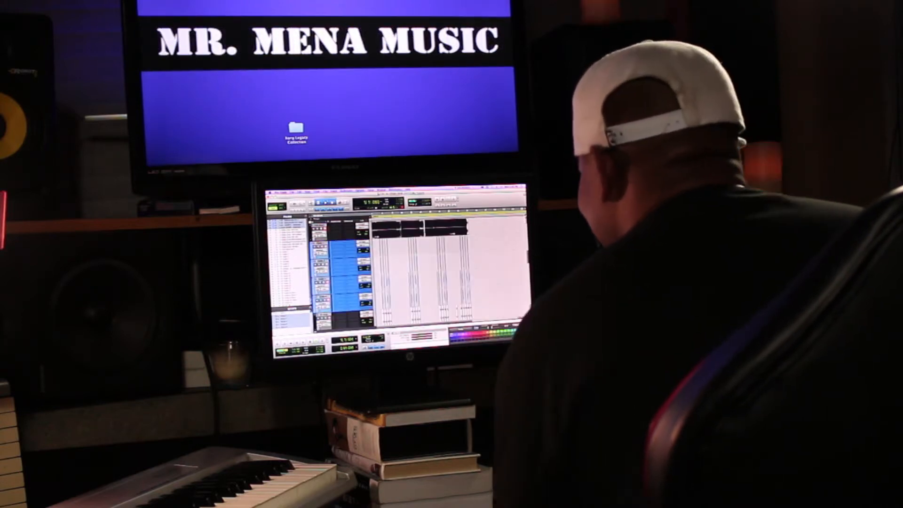
scroll(395, 273, "down", 4)
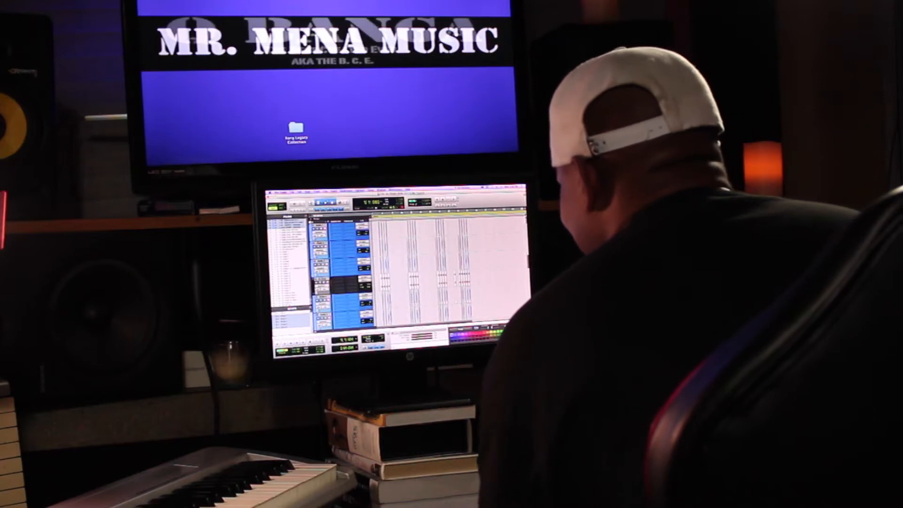
scroll(404, 273, "down", 5)
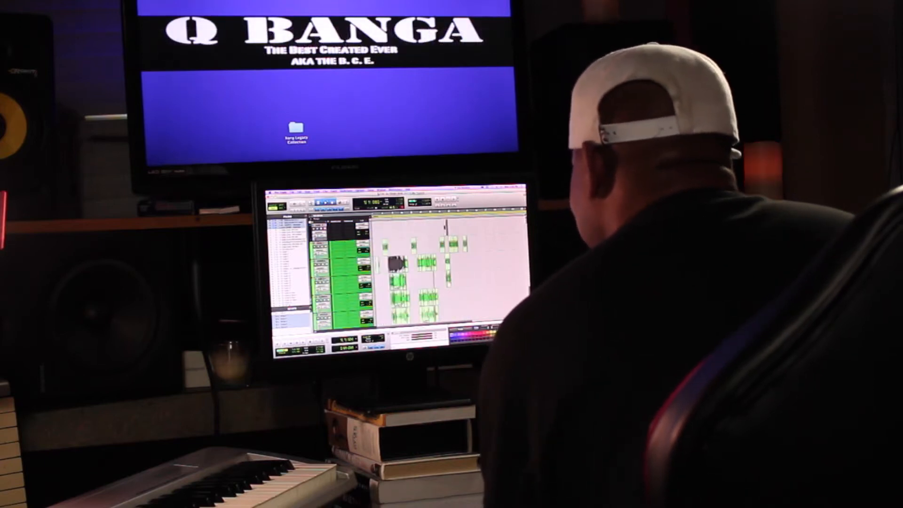
scroll(405, 273, "up", 3)
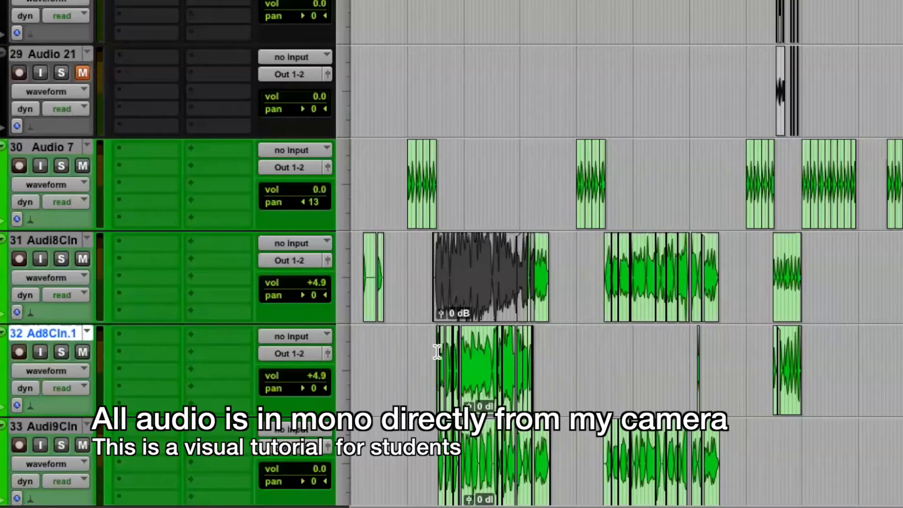
- Select the first verse's clips on Audio 8 Clean and Audio 8 Clean.1, and play them with Audio 8 Clean.1 soloed
key("t")
key("t")
key("t")
key("t")
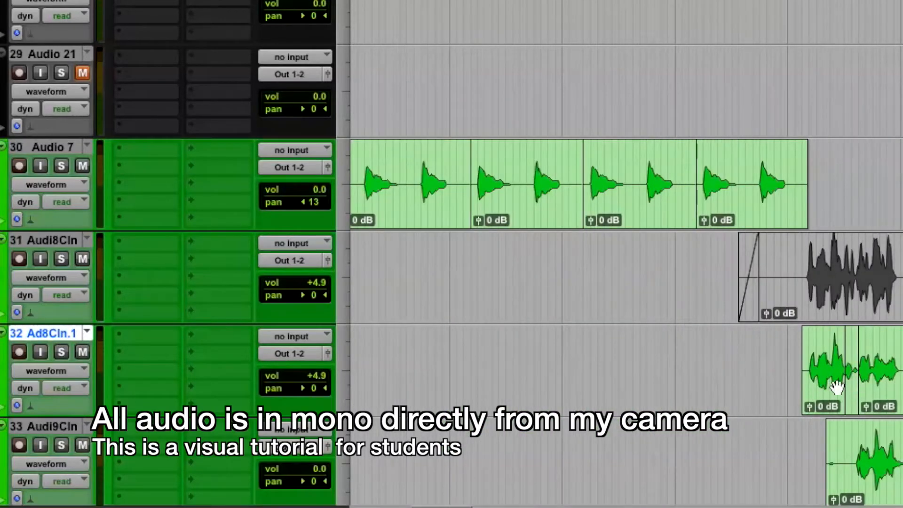
left_click(831, 388)
scroll(831, 390, "right", 15)
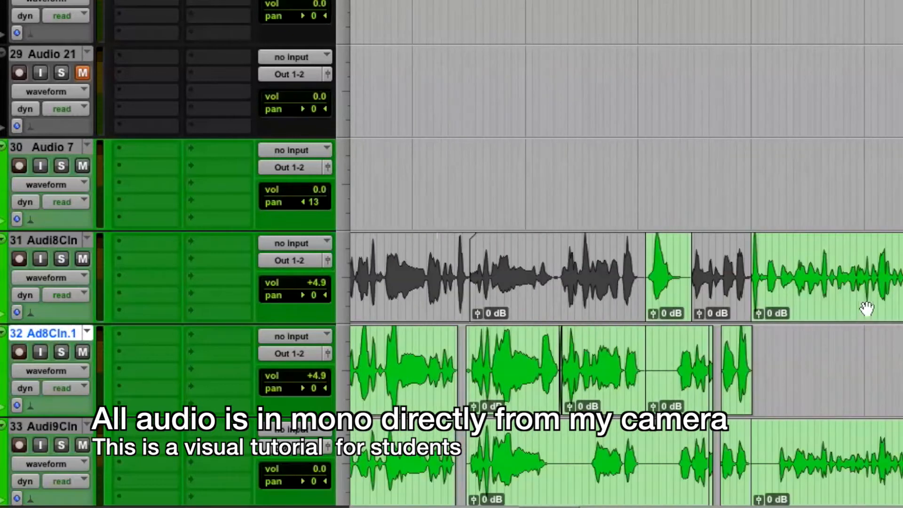
left_click(867, 308, "shift")
key("space")
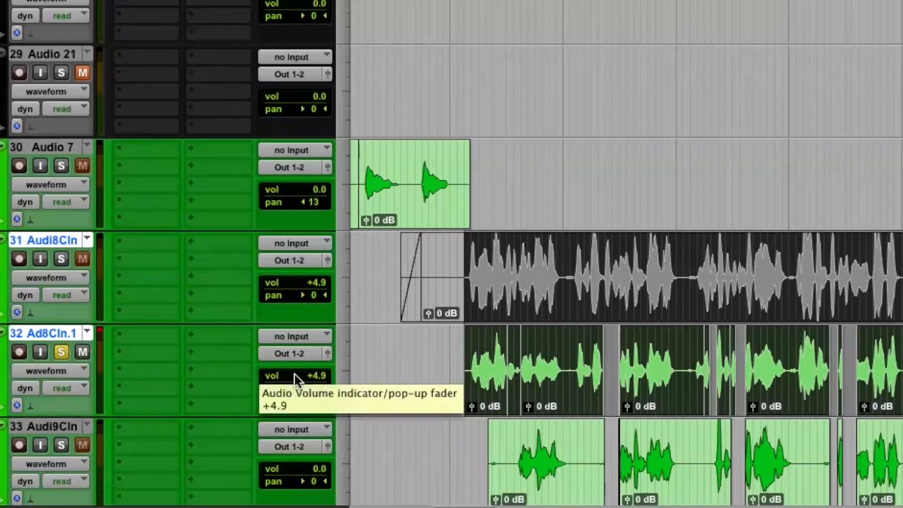
- Show the volume automation on all tracks and examine it across the whole vocal arrangement
left_click(34, 372)
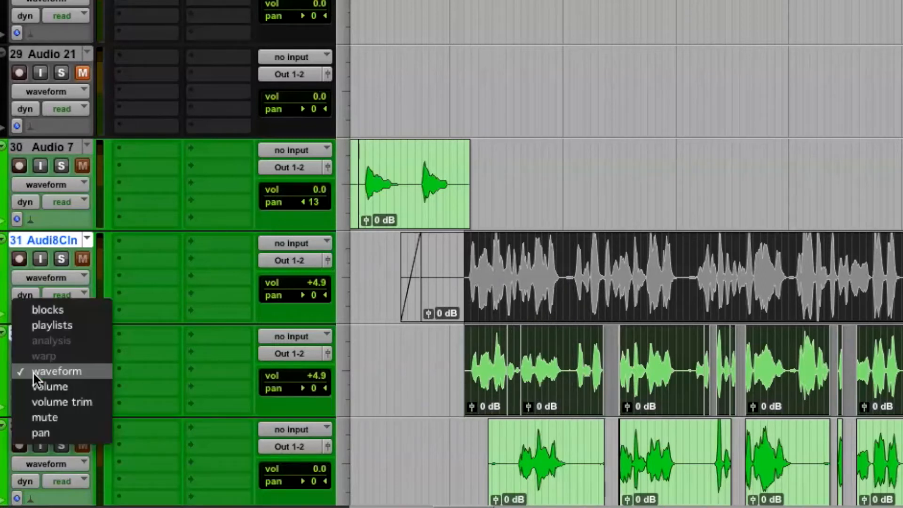
left_click(58, 388, "alt")
key("r")
key("r")
key("r")
key("r")
key("r")
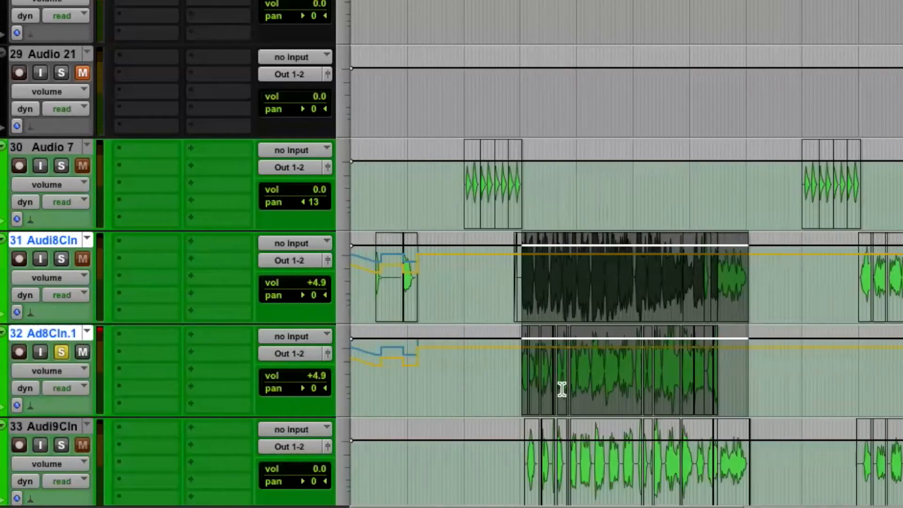
key("t")
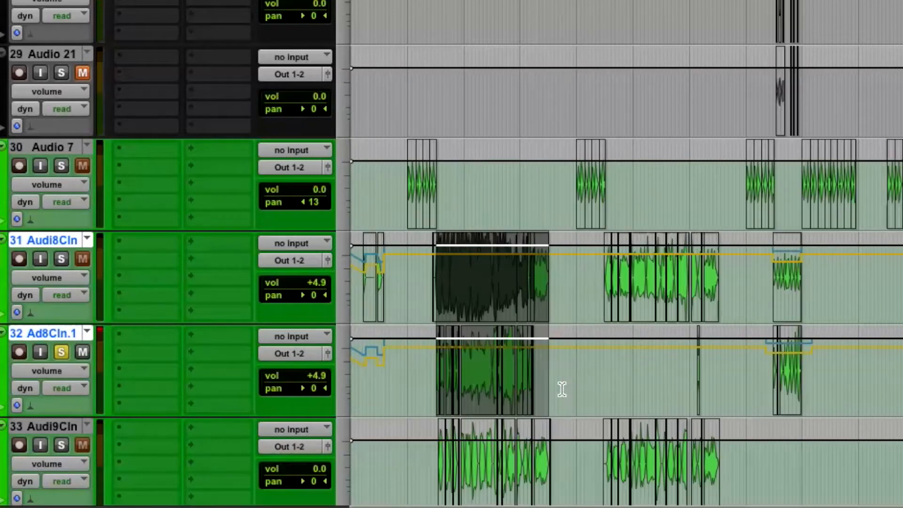
- Show the volume trim automation on all tracks, examine the green vocals, and return all tracks to waveform view
left_click(19, 369)
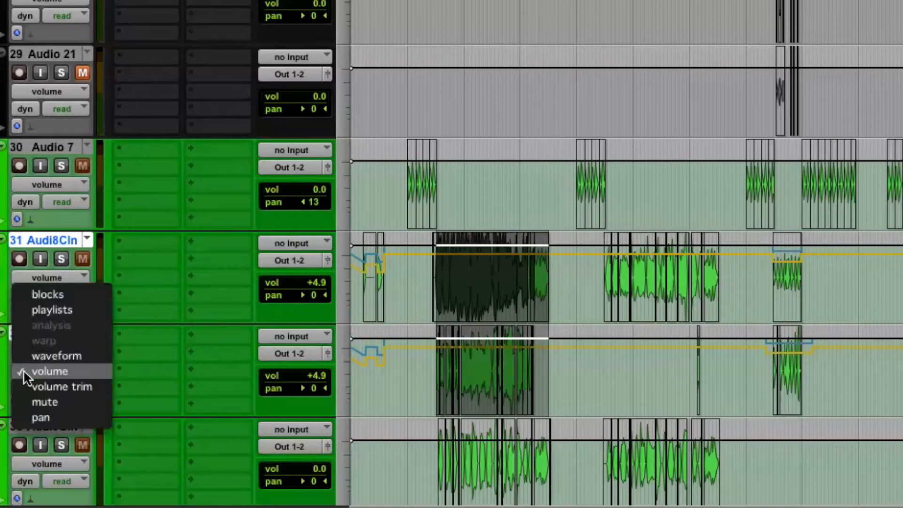
left_click(46, 388, "alt")
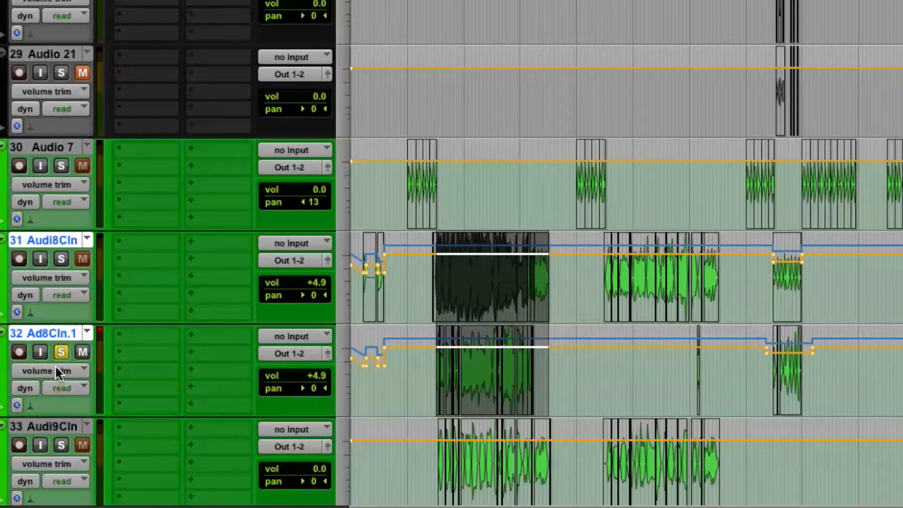
scroll(432, 325, "down", 3)
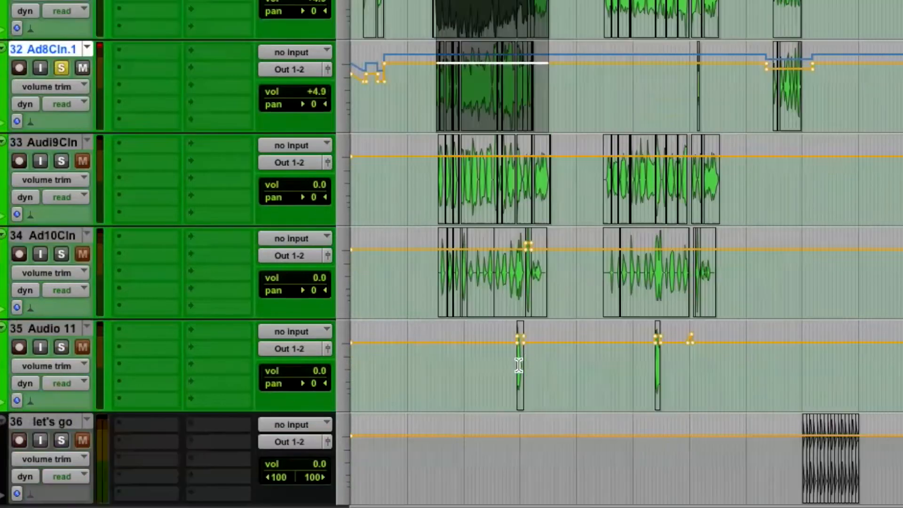
scroll(519, 365, "up", 3)
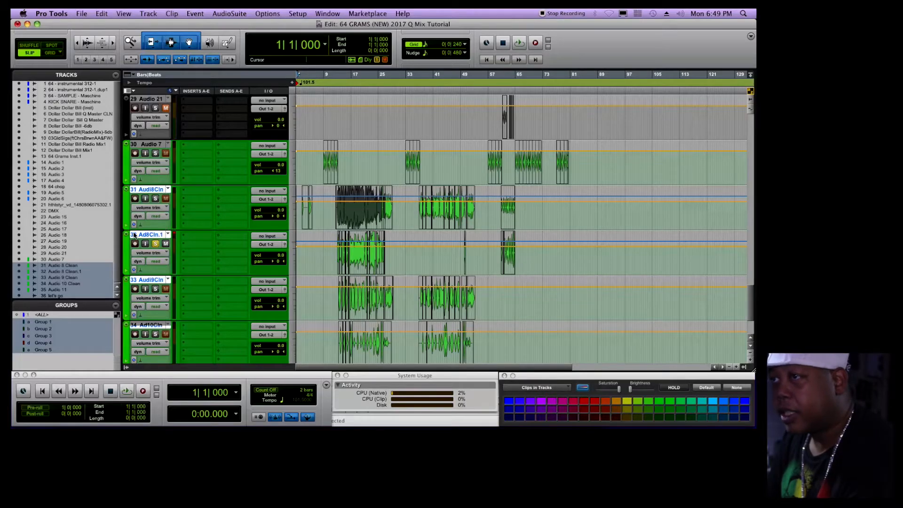
left_click(150, 255)
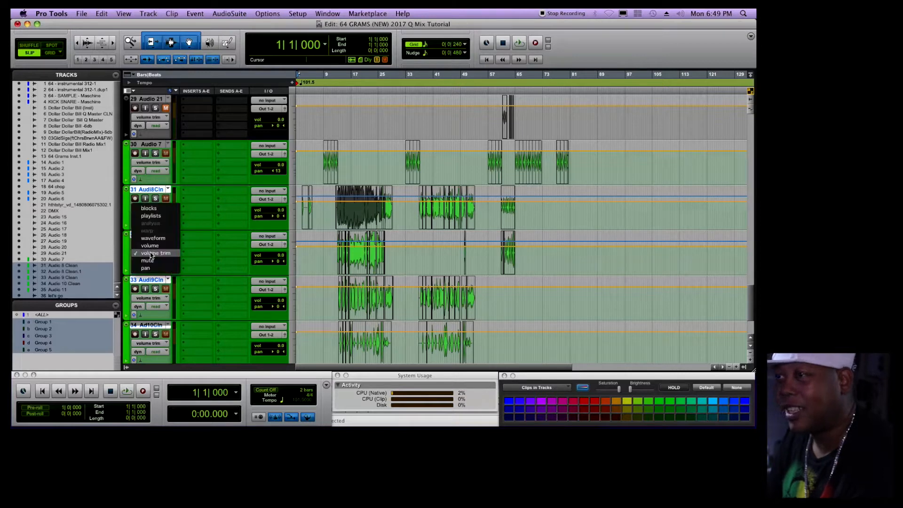
left_click(145, 239, "alt")
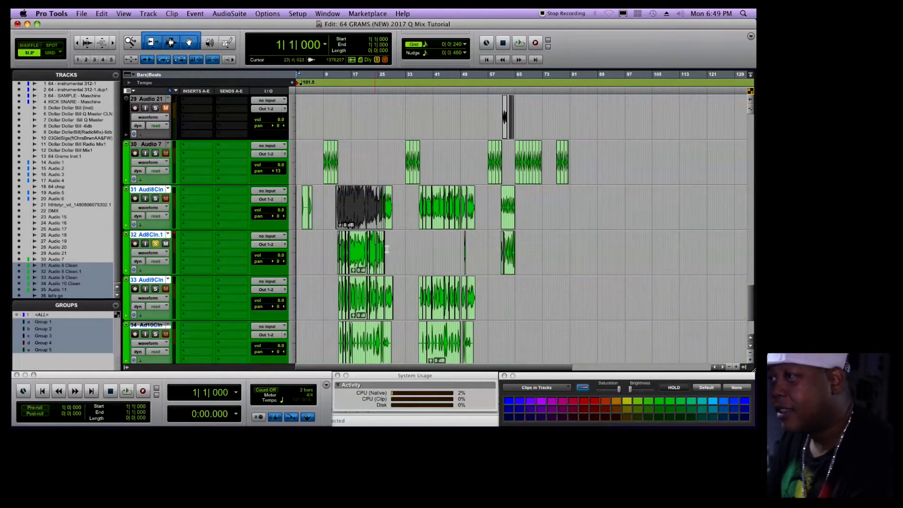
- Select all of the first verse's clips on Audio 8 Clean.1, and open the Batch Fades settings without applying them
double_click(335, 244)
key("t")
key("t")
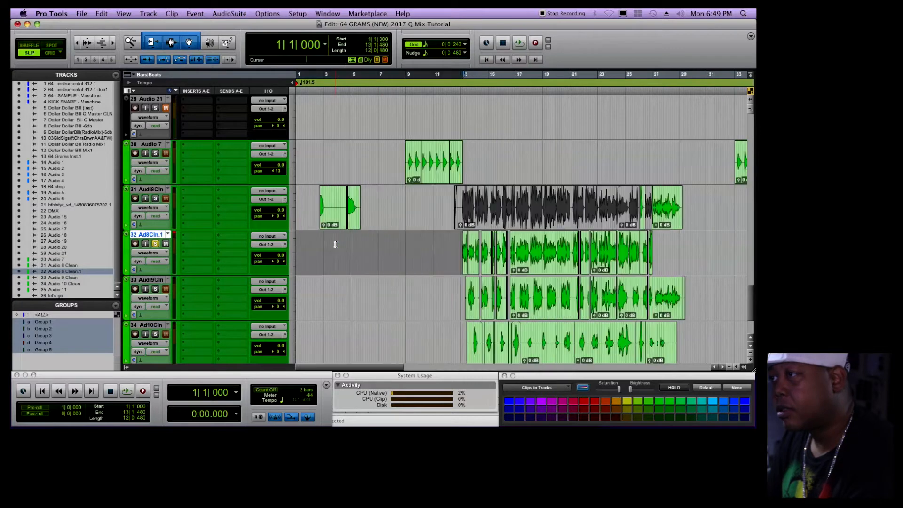
left_click_drag(466, 248, 471, 248)
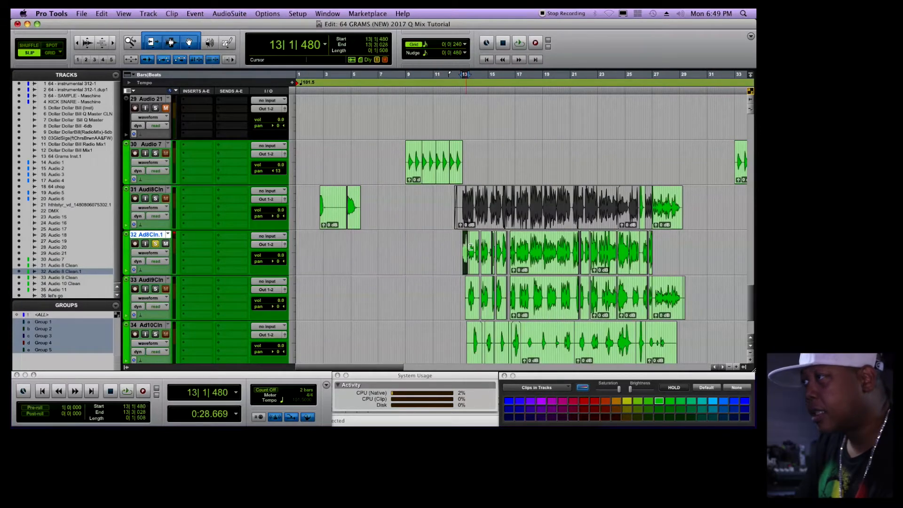
left_click(676, 250, "shift")
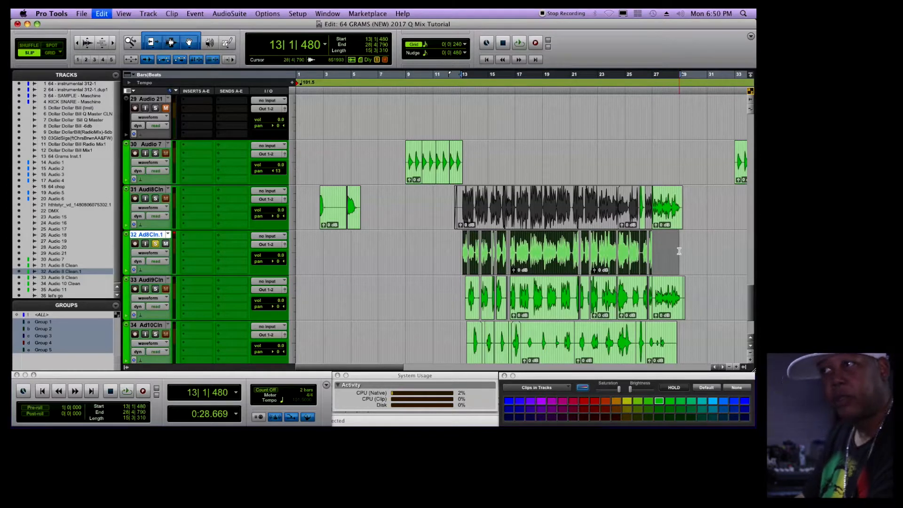
key("super+f")
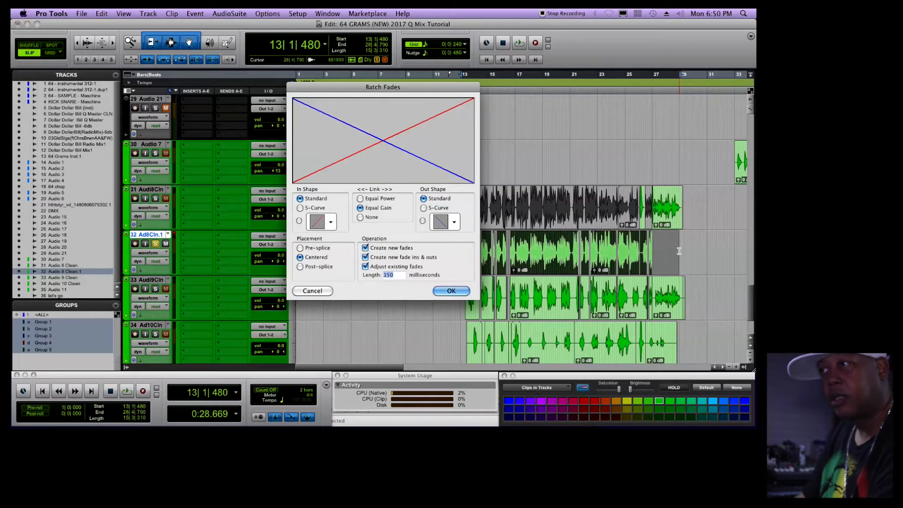
left_click(315, 293)
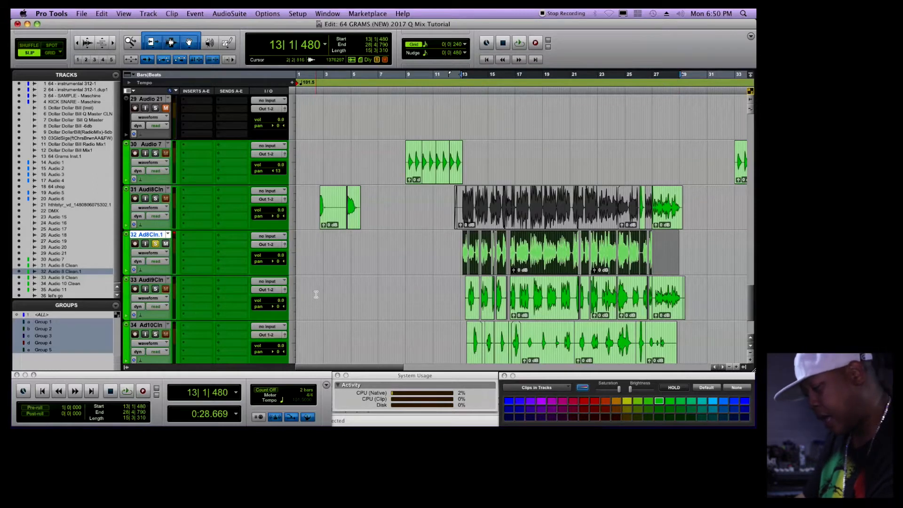
- Insert FabFilter Pro-Q on Audio 8 Clean.1 and move its window onto the main display
key("alt+f")
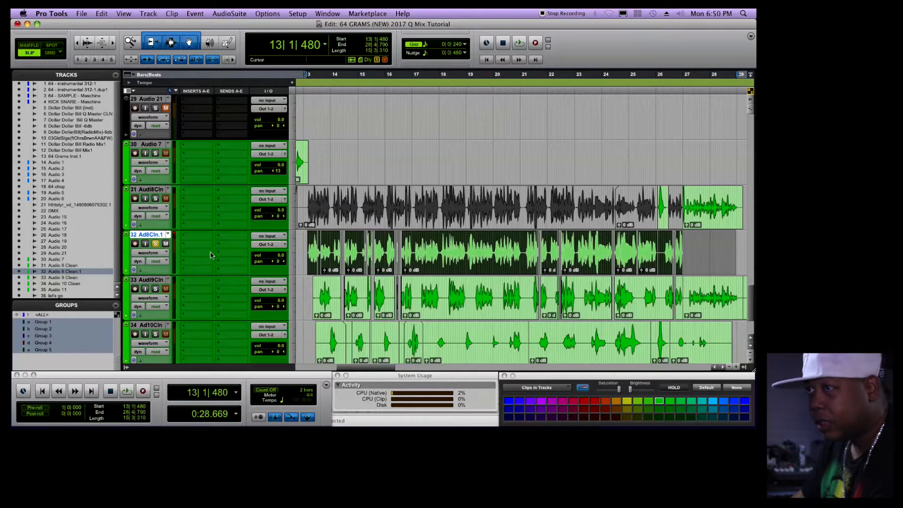
key("space")
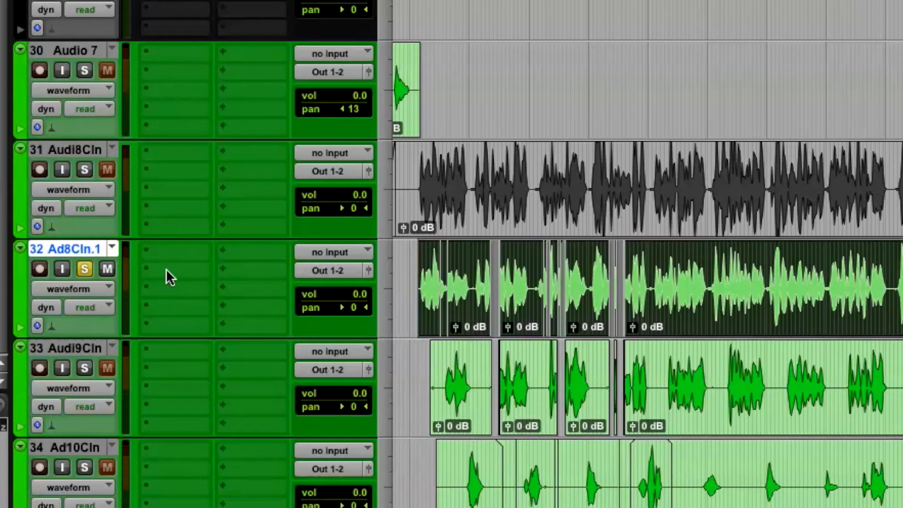
left_click(166, 269)
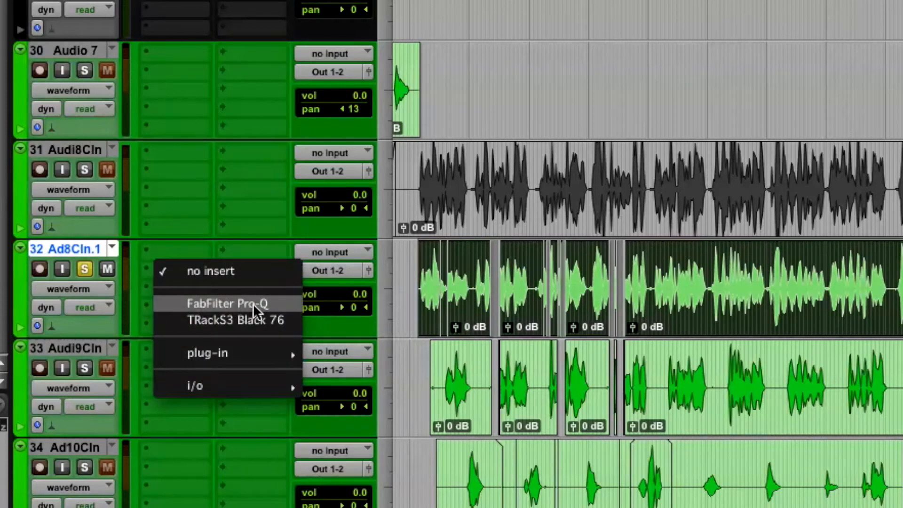
left_click(253, 303)
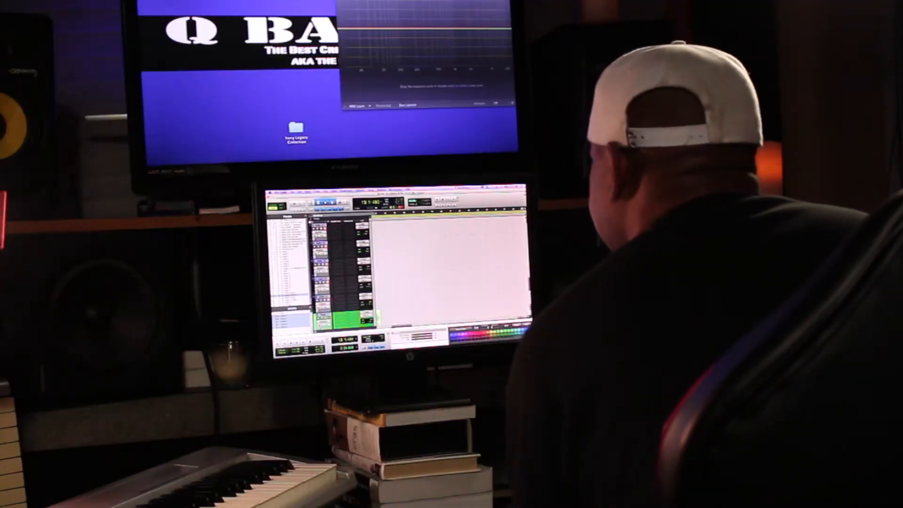
scroll(450, 272, "down", 5)
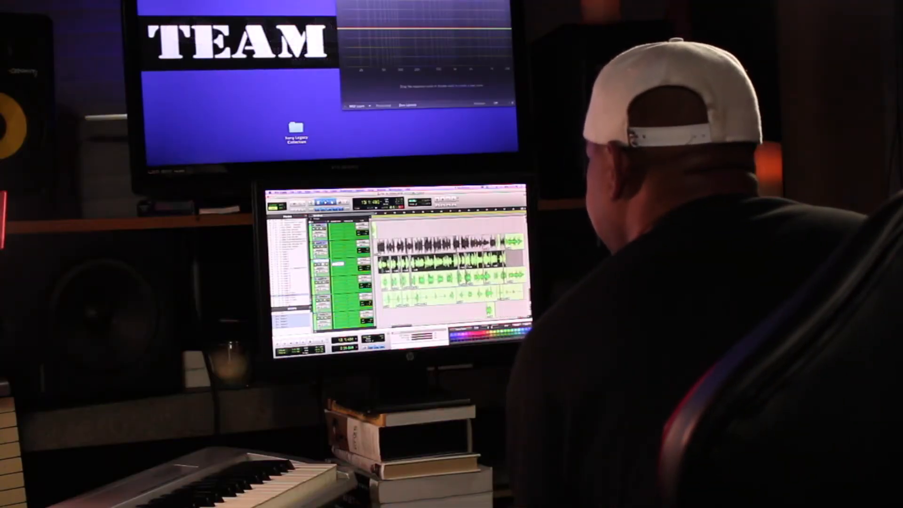
scroll(449, 269, "down", 2)
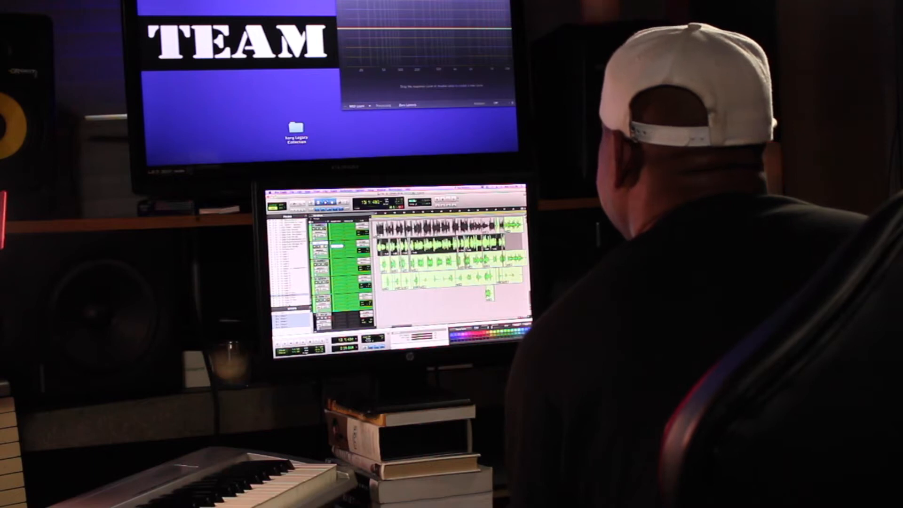
left_click_drag(428, 1, 443, 218)
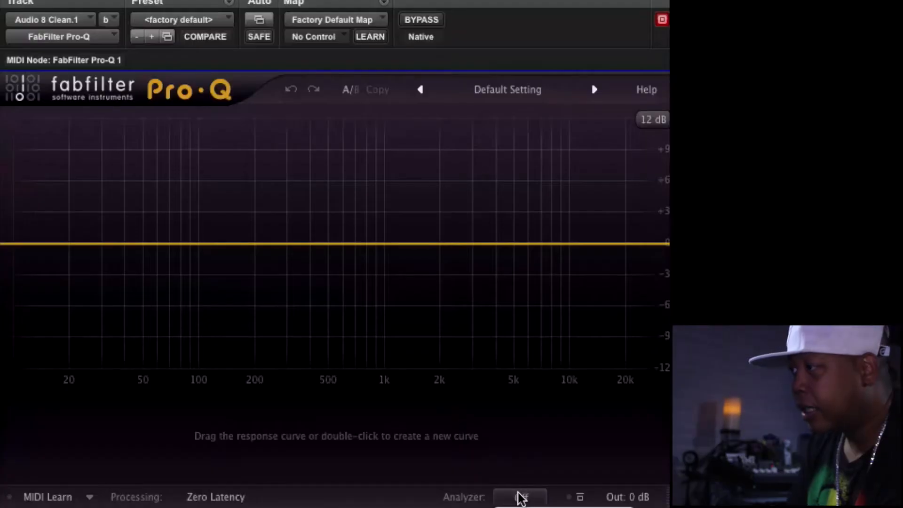
- Set Pro-Q's analyzer to Post-EQ and add a low cut band with a 48 dB/oct slope
left_click(527, 507)
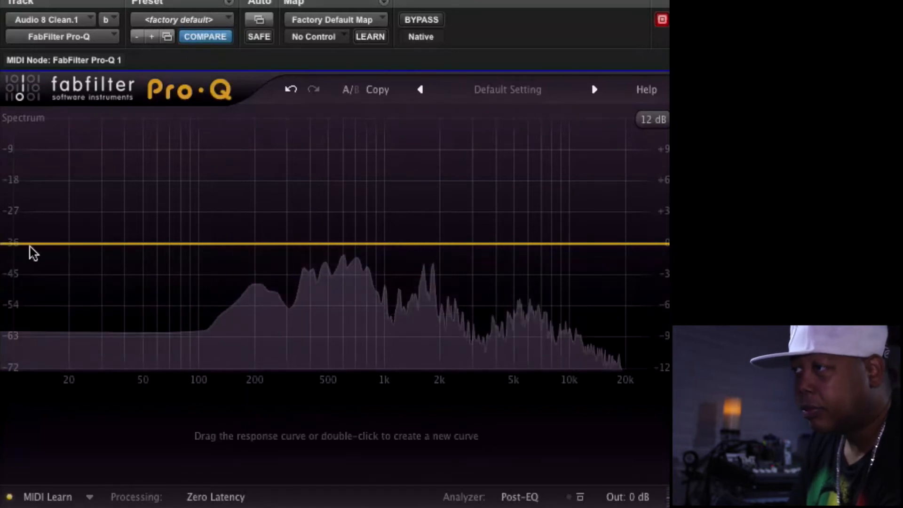
left_click(15, 246)
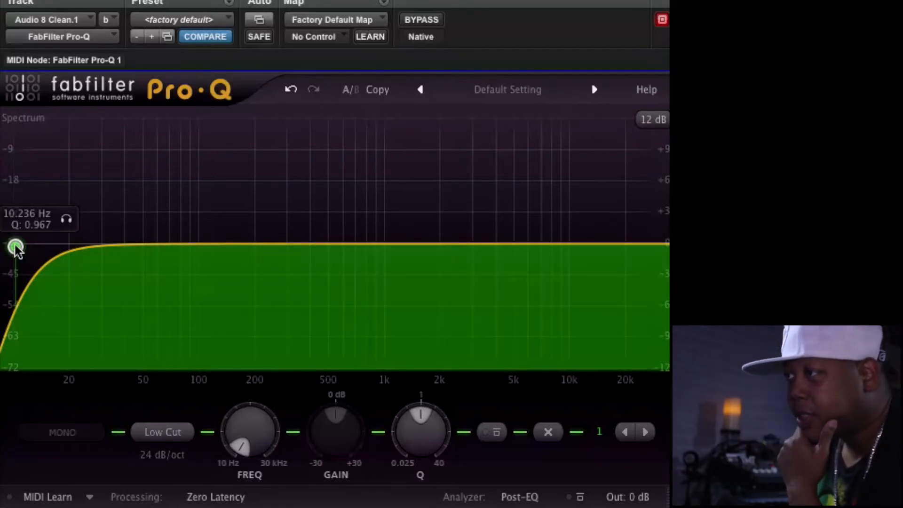
left_click(162, 455)
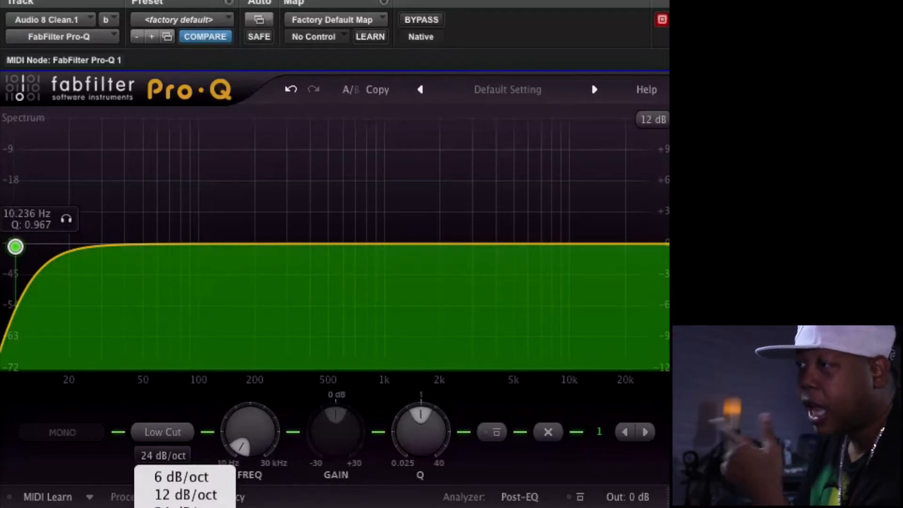
left_click(186, 507)
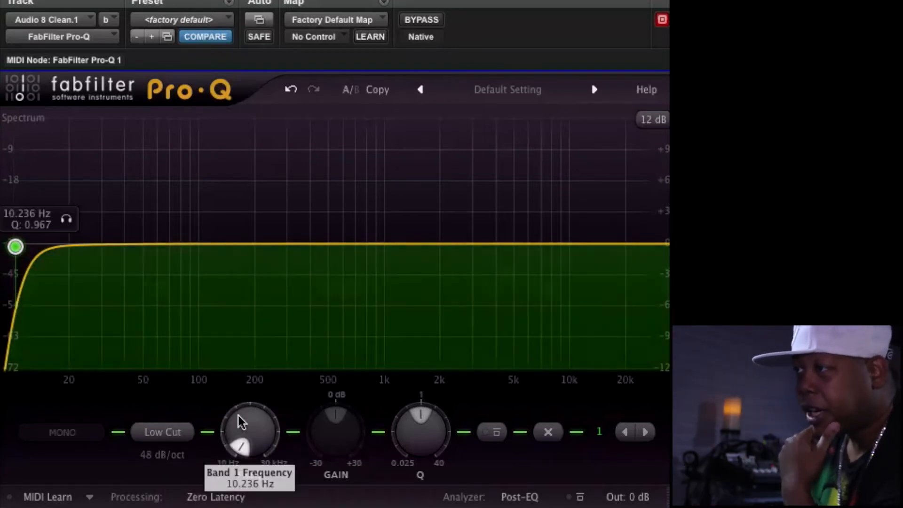
- Raise the low cut frequency to 159.15 Hz and pull down a bell band at about 240 Hz while the vocal plays
left_click_drag(242, 428, 236, 285)
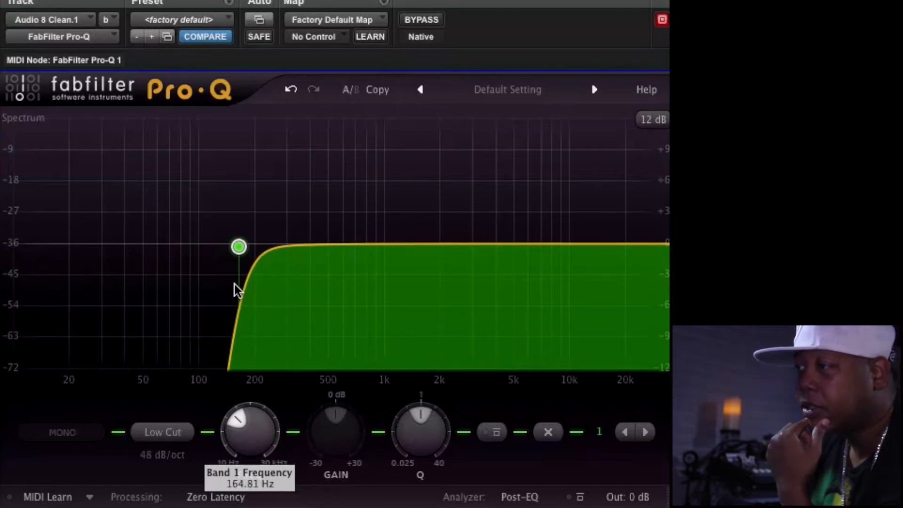
key("space")
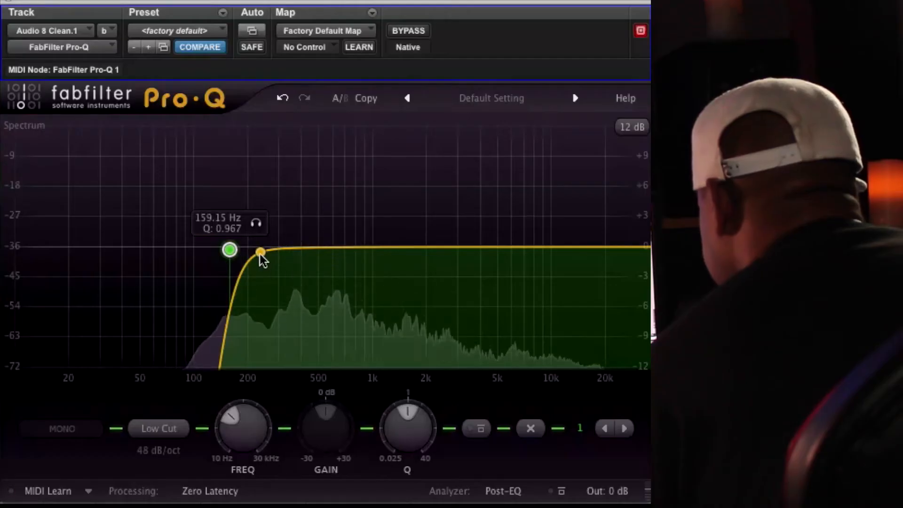
left_click_drag(260, 254, 257, 290)
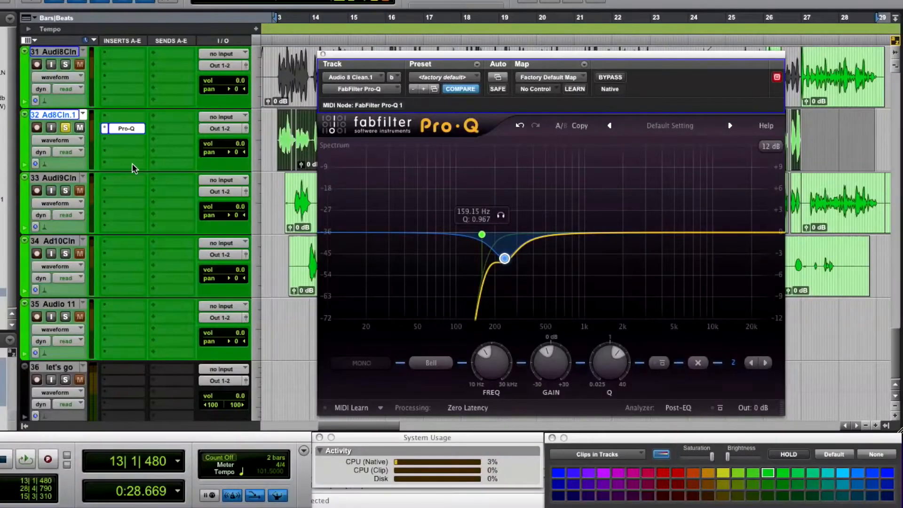
- Insert TRackS3 Black 76 after Pro-Q on Audio 8 Clean.1, with output at -27.0 dB, input at -25.6 dB and release at 7.0
left_click(125, 142)
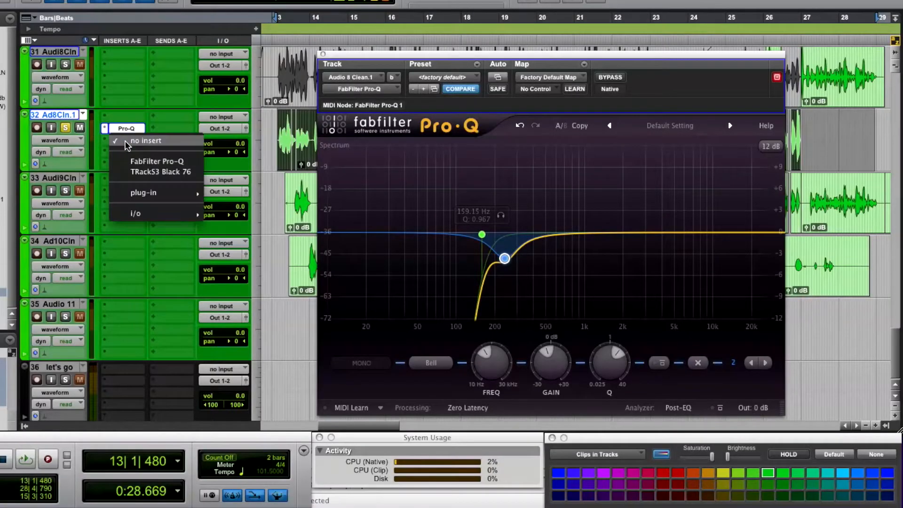
left_click(143, 172)
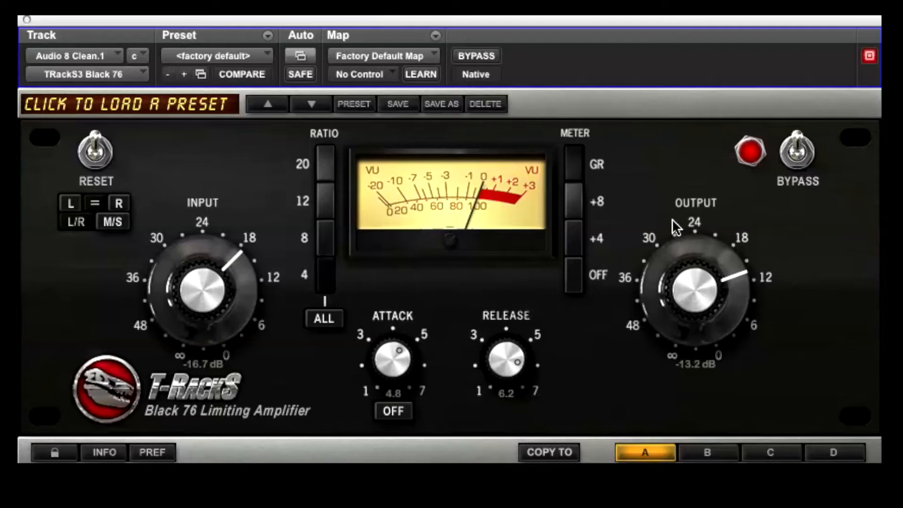
scroll(688, 272, "down", 5)
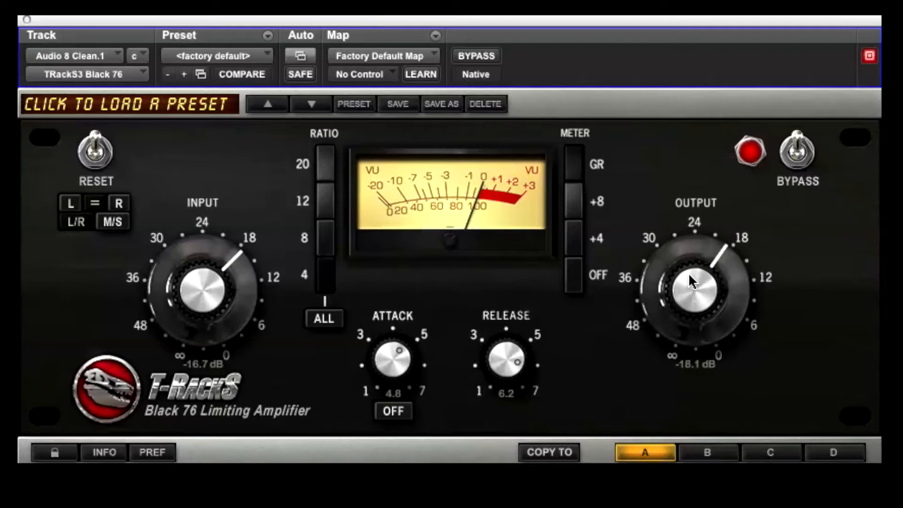
scroll(688, 272, "down", 6)
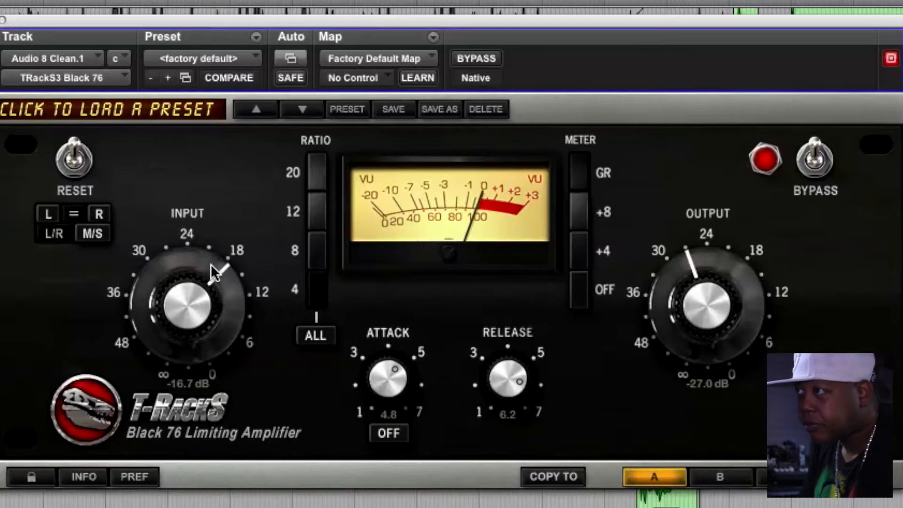
left_click_drag(197, 260, 201, 309)
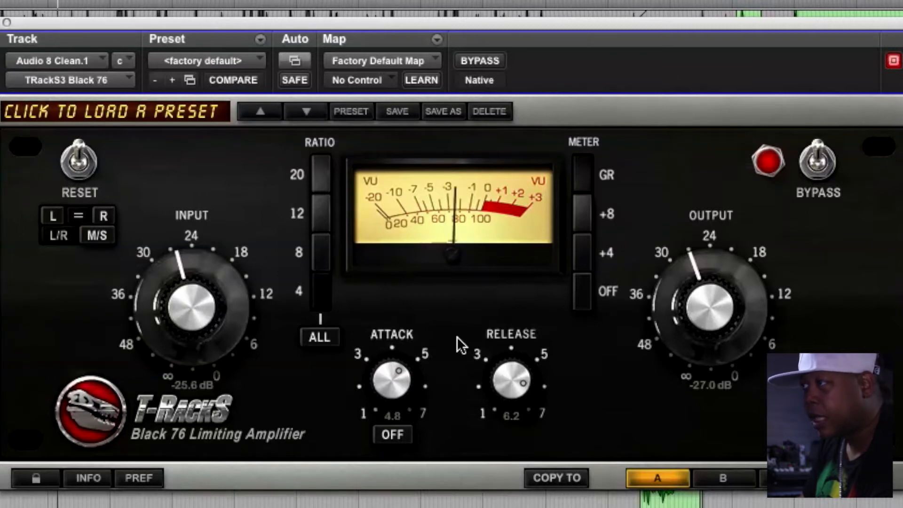
left_click_drag(514, 390, 489, 335)
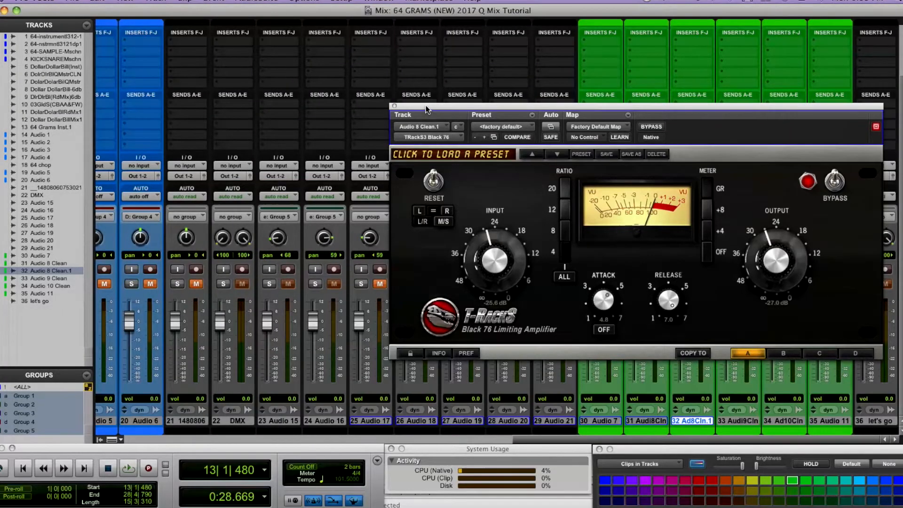
- Move the Black 76 window off the green mixer channels, clear Audio 8 Clean.1's peak reading, and set the compressor's output to -25.5 dB
left_click_drag(425, 105, 84, 89)
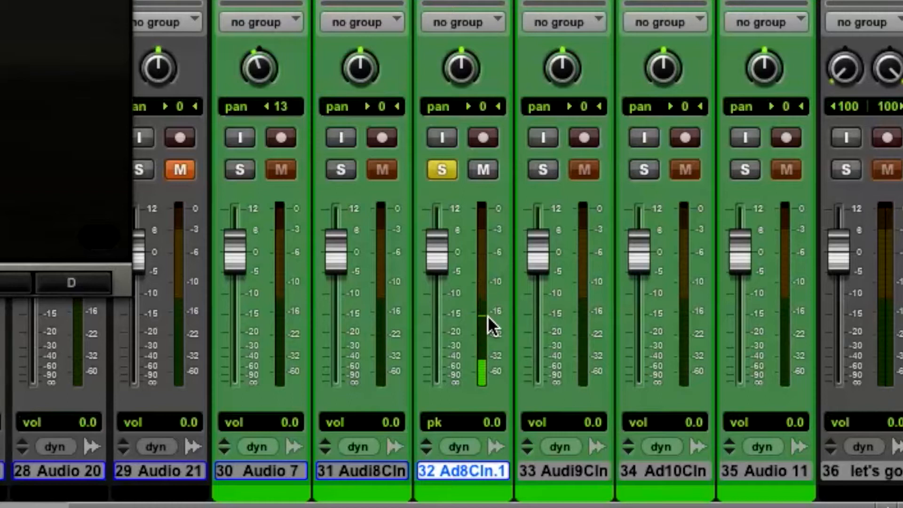
left_click(493, 424)
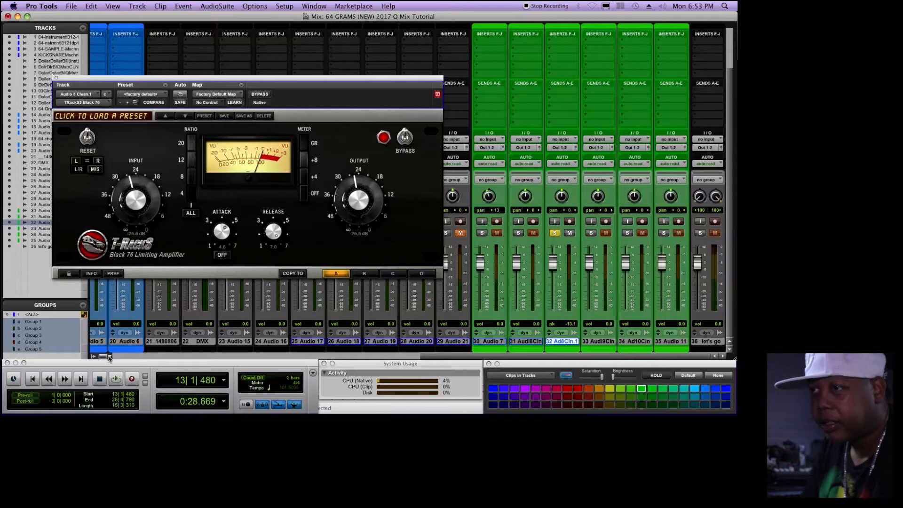
- Display Inserts A-E in the mixer and insert RDeEsser in Audio 8 Clean.1's first slot, ahead of Pro-Q
left_click(109, 358)
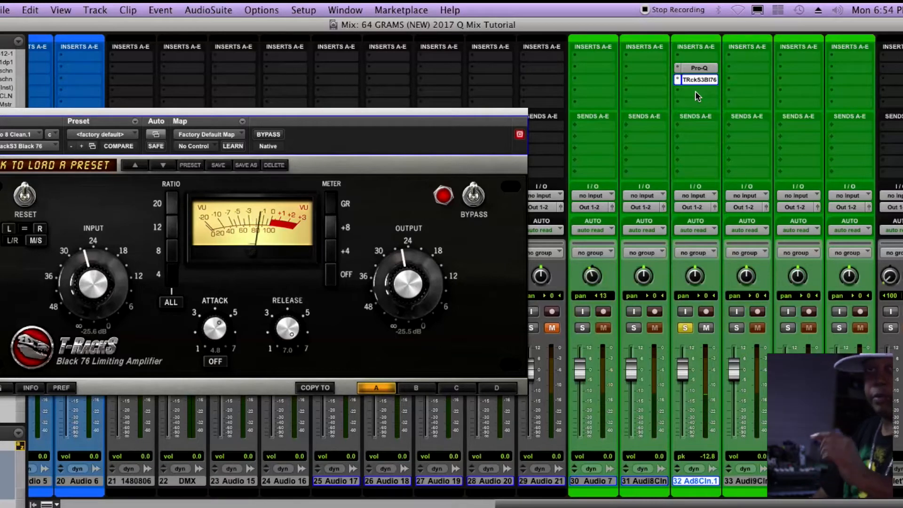
left_click(689, 58)
mouse_move(716, 109)
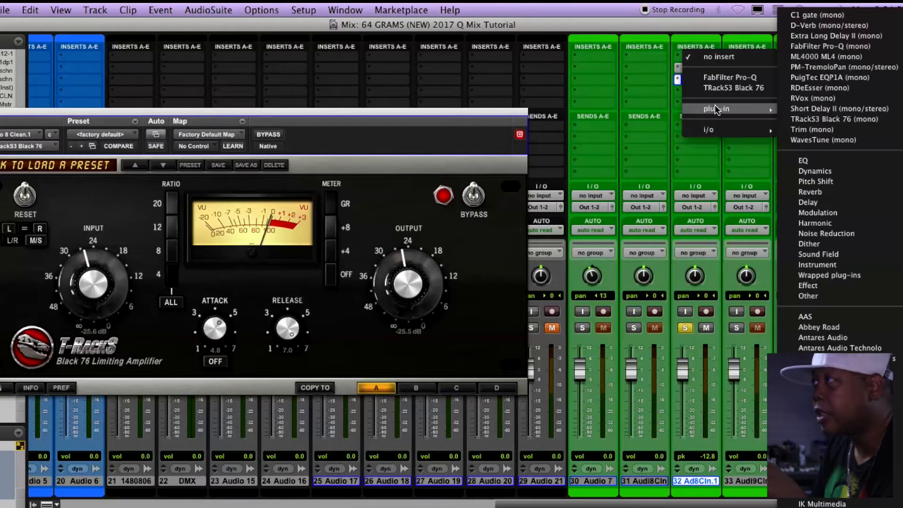
left_click(836, 90)
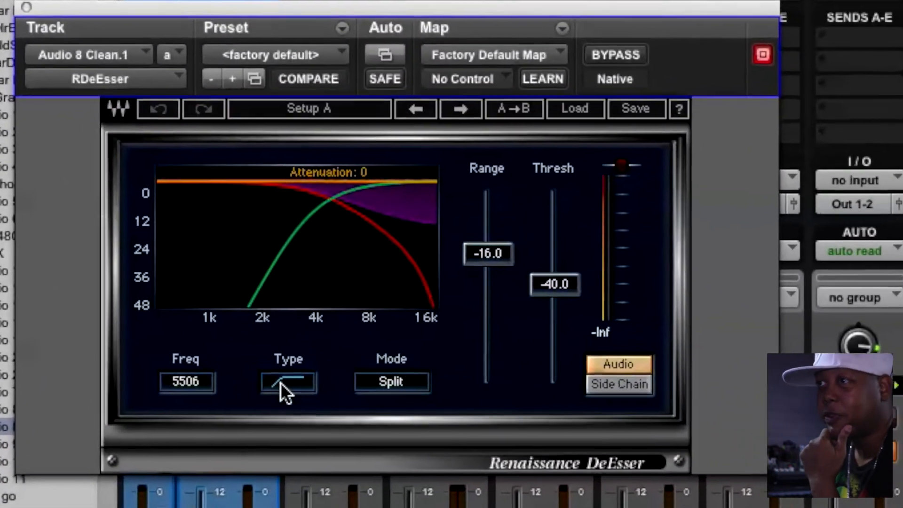
- Set the RDeEsser to the band-pass filter type with a frequency of 4810 Hz
left_click(260, 361)
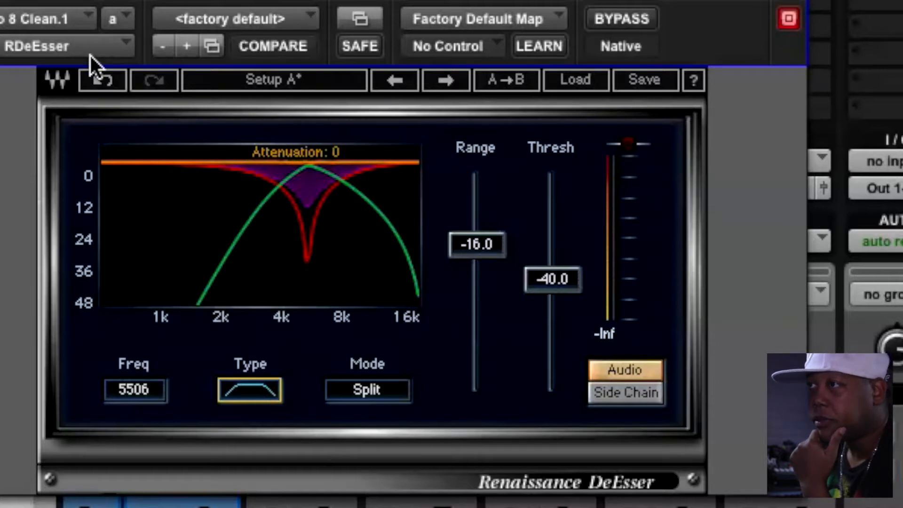
left_click(145, 398)
left_click_drag(145, 392, 145, 431)
left_click_drag(134, 390, 134, 384)
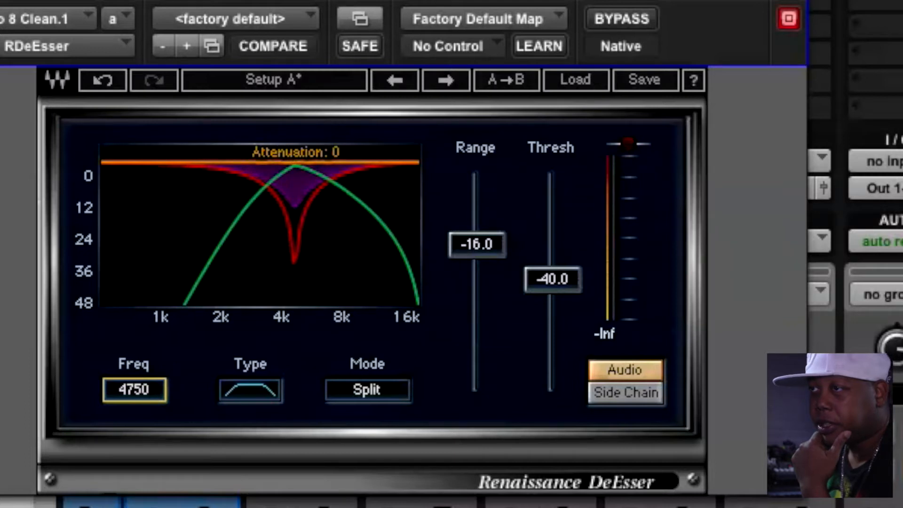
mouse_move(134, 390)
left_mouse_down()
mouse_move(135, 382)
mouse_move(145, 391)
left_mouse_up()
left_click(261, 388)
left_click(261, 388)
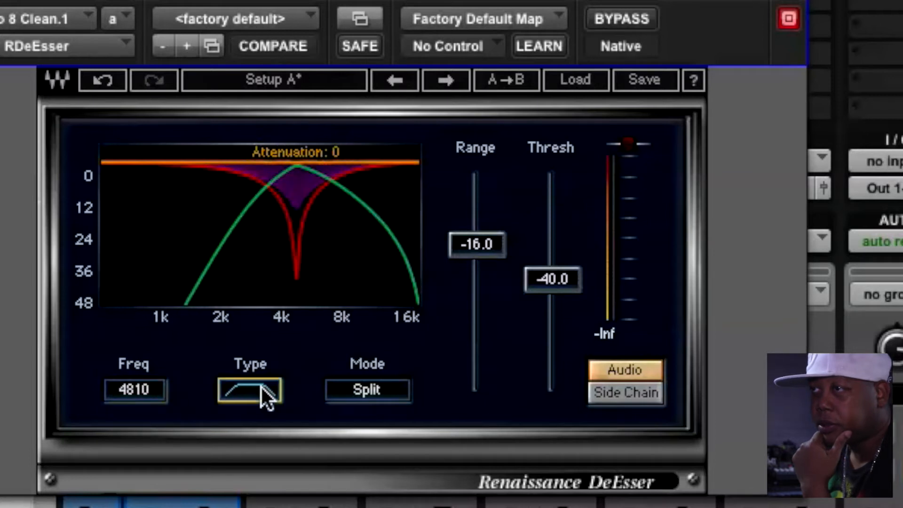
left_click(262, 388)
left_click(261, 387)
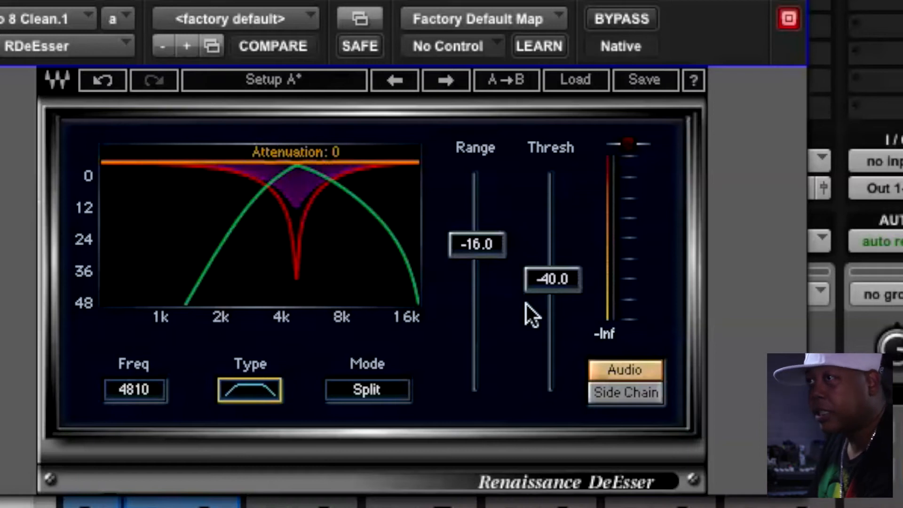
- Play the verse vocal and set the RDeEsser threshold to -35.9
key("space")
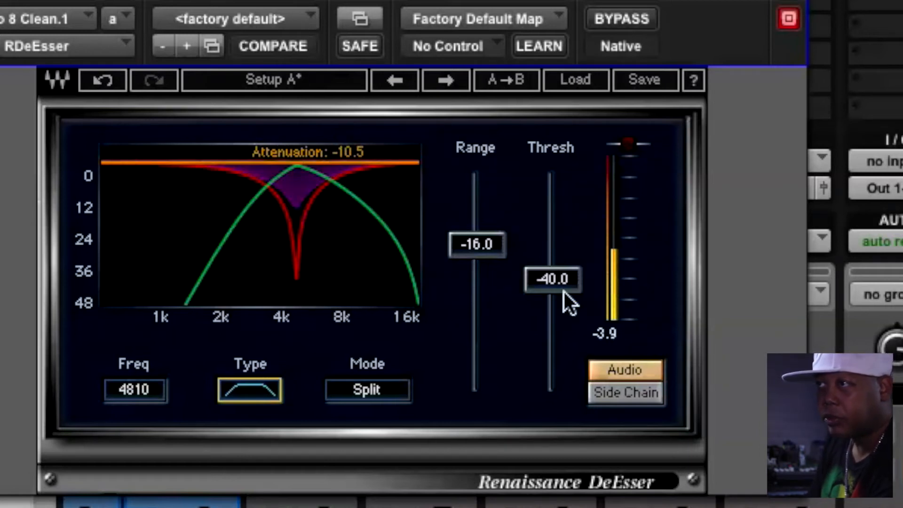
left_click_drag(566, 284, 566, 272)
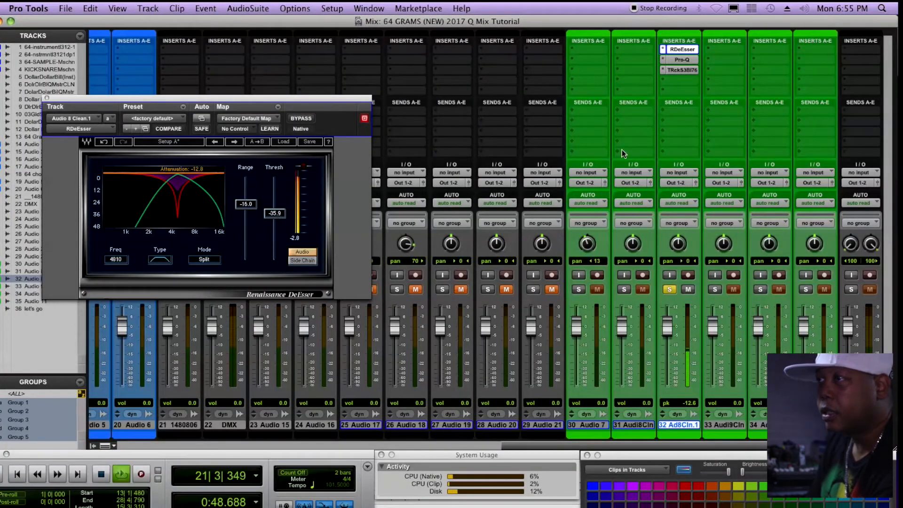
key("space")
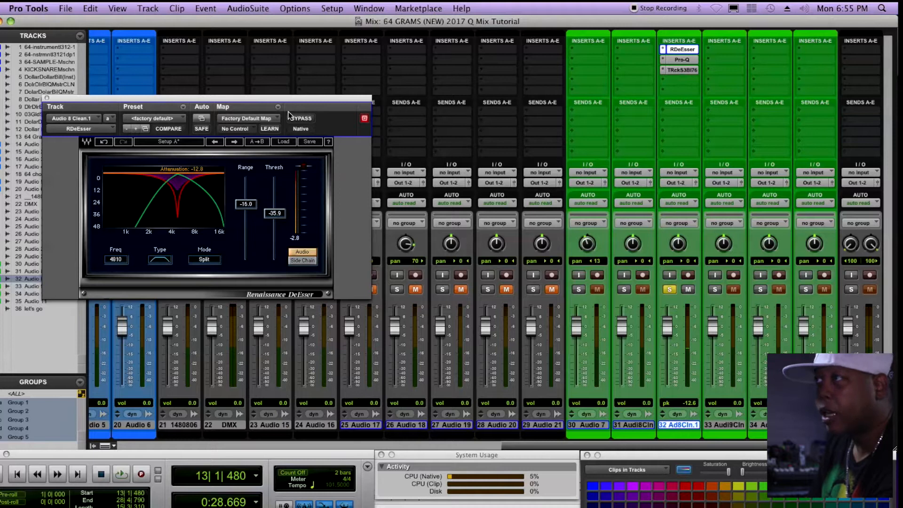
- Insert the ML4000 ML4 multiband limiter after the Black 76 on Audio 8 Clean.1
left_click(686, 80)
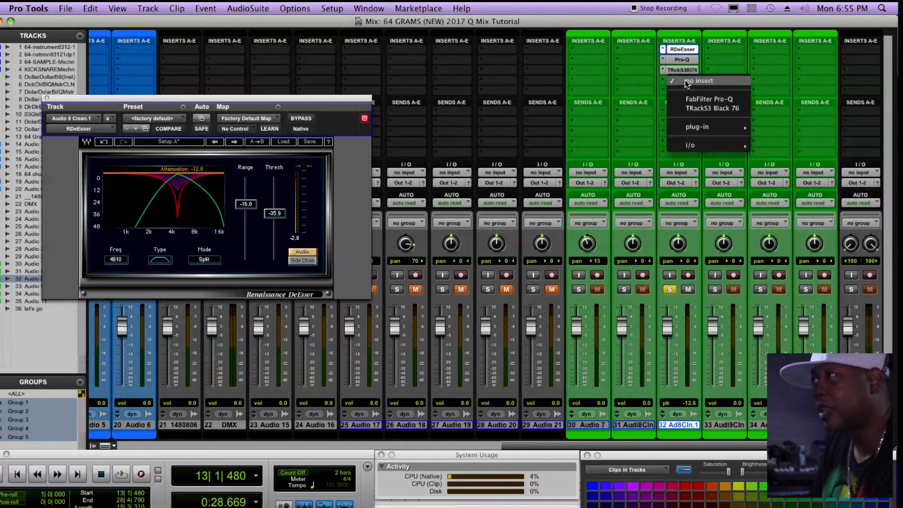
mouse_move(701, 129)
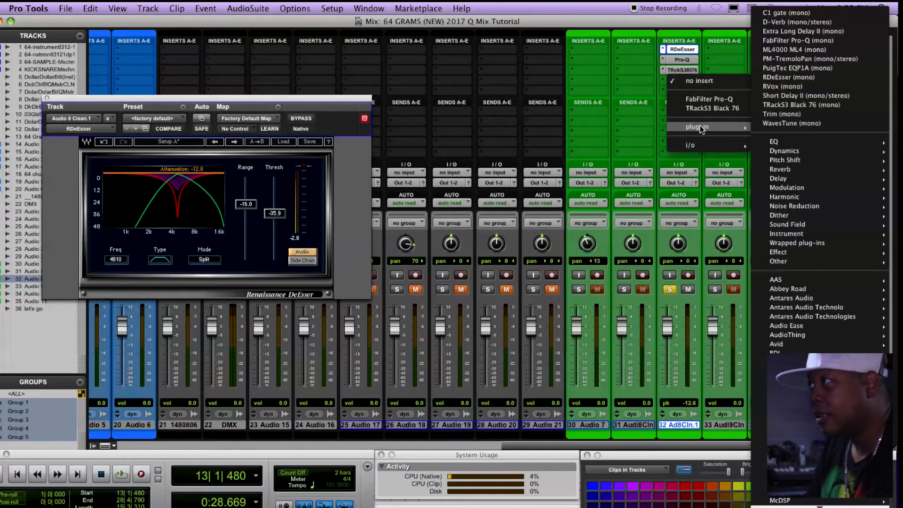
left_click(774, 49)
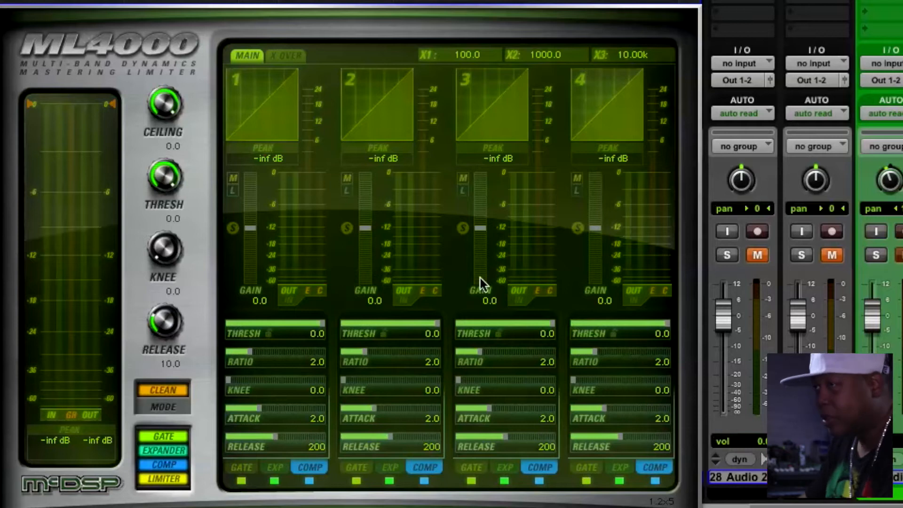
- Audition band 3 of the ML4 on its own during playback, set its threshold to -26.5 and gain to 3.8, and replay all bands
key("space")
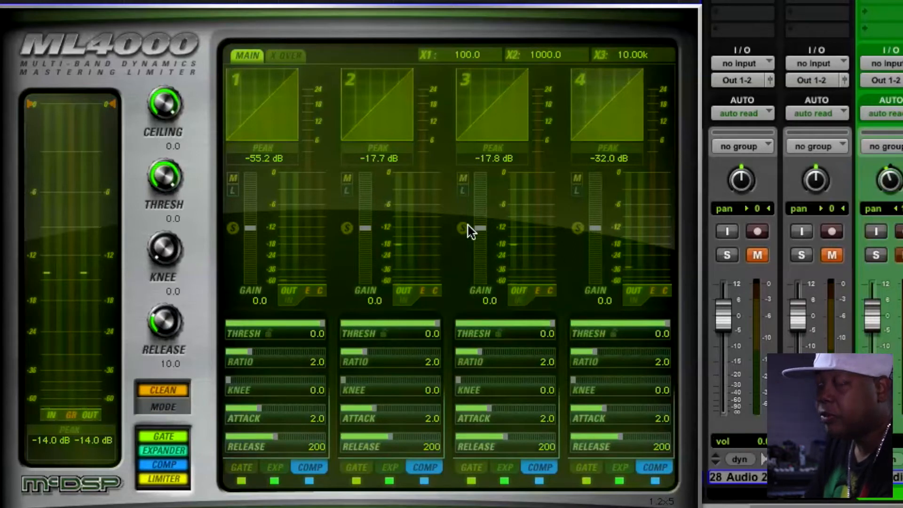
key("space")
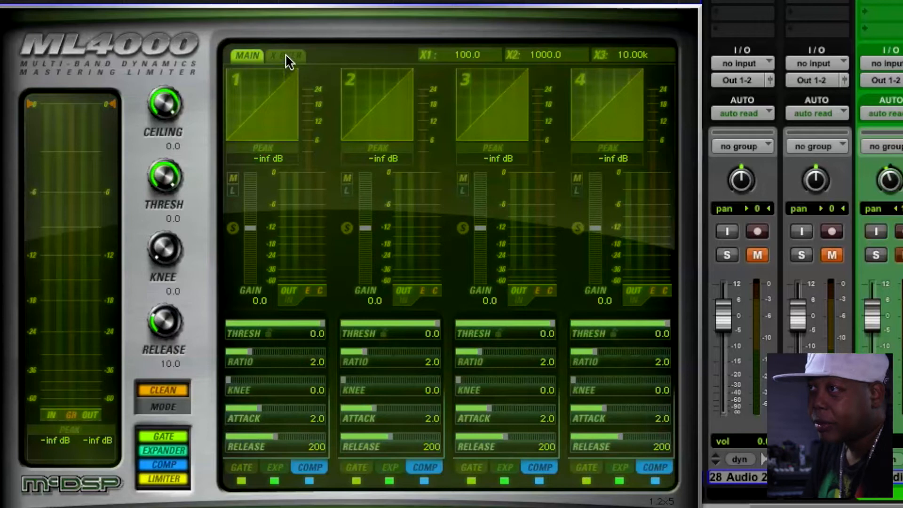
left_click(464, 228)
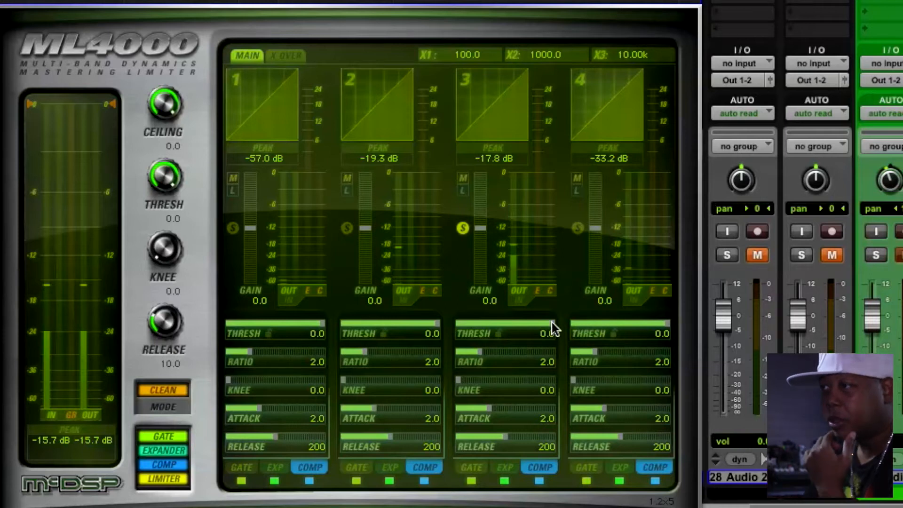
left_click_drag(552, 323, 497, 332)
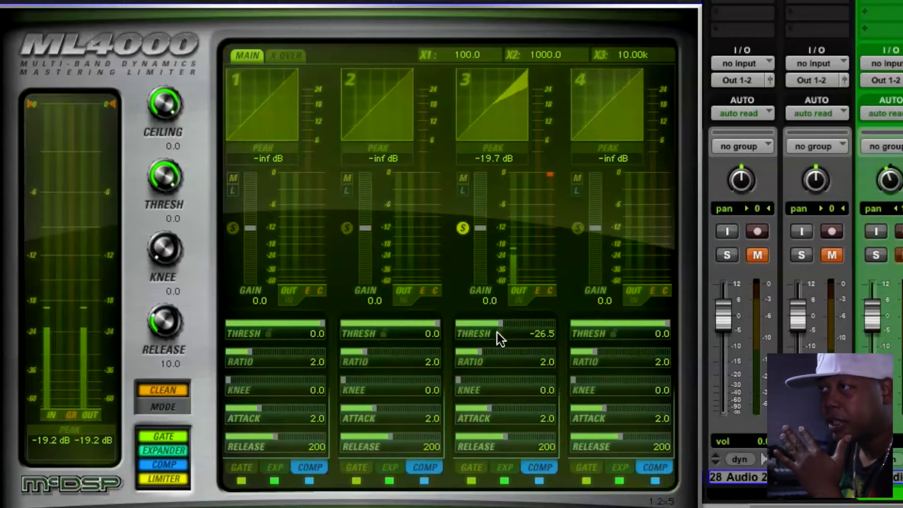
left_click(463, 229)
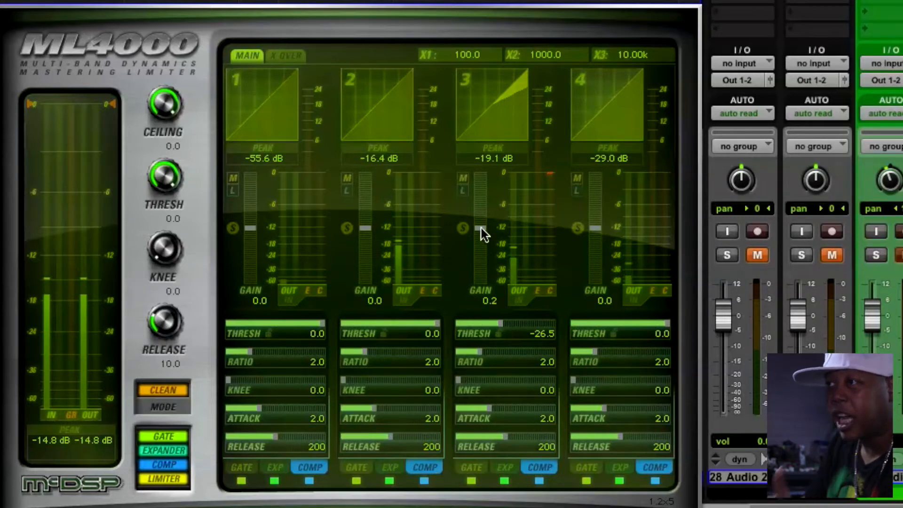
left_click_drag(482, 228, 482, 220)
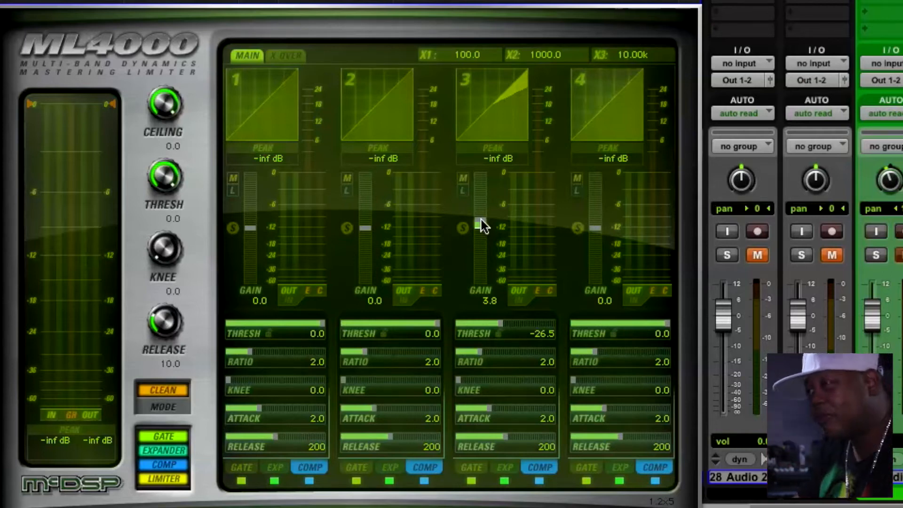
key("space")
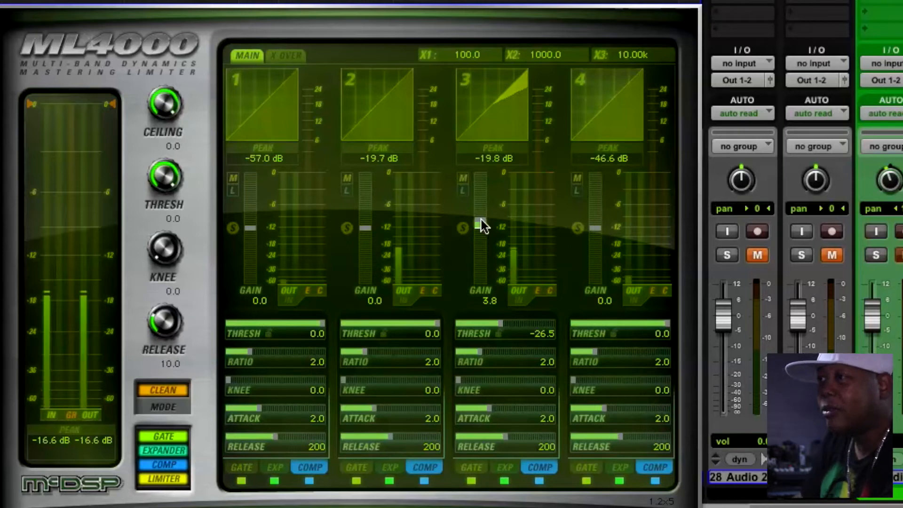
- Solo band 4 of the ML4 and set its threshold to -41.6, then unsolo it and set its gain to 4.2
left_click(579, 228)
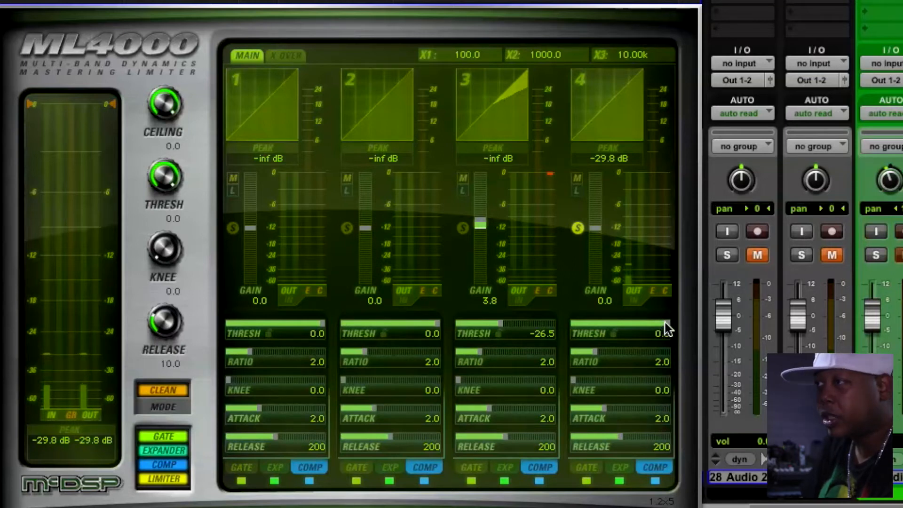
left_click_drag(666, 323, 577, 332)
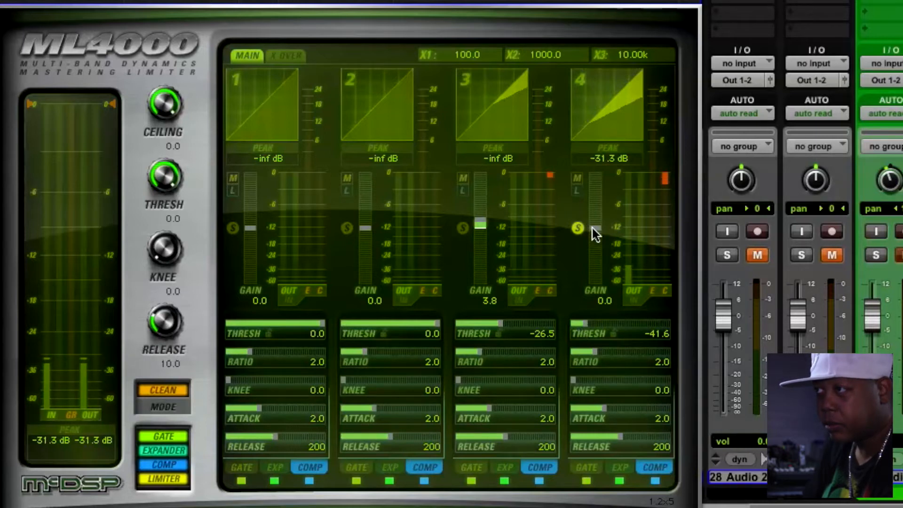
left_click(578, 228)
left_click_drag(591, 227, 596, 224)
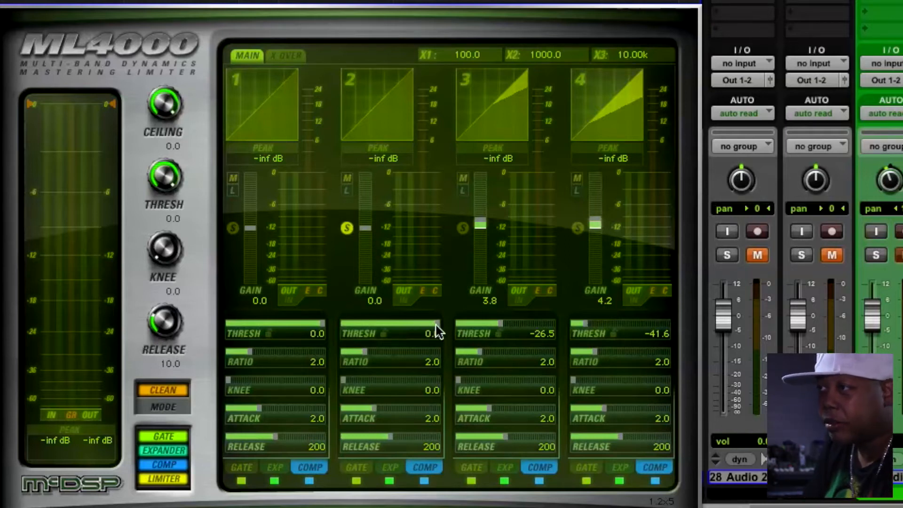
- Set the ML4 compressor threshold to -23.3 on band 2, listening to it soloed, and to -48.0 on band 1
left_click_drag(408, 321, 406, 321)
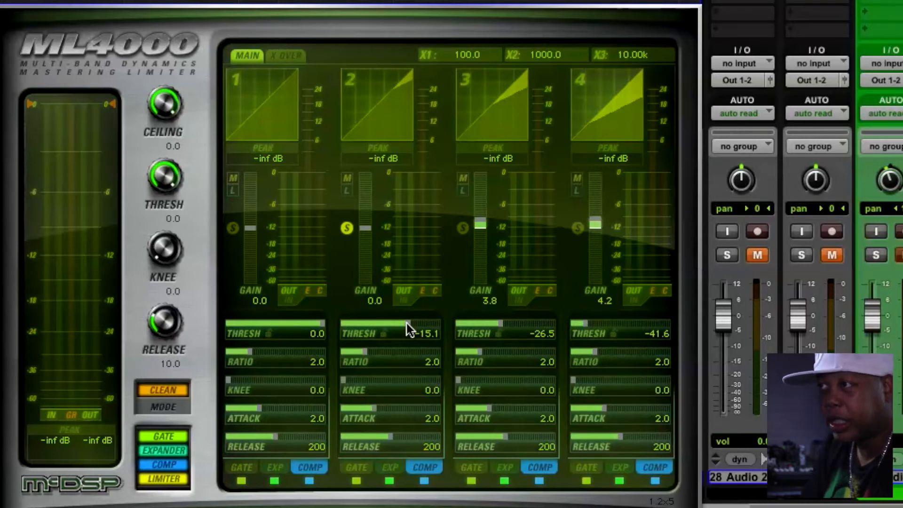
left_click_drag(407, 323, 391, 324)
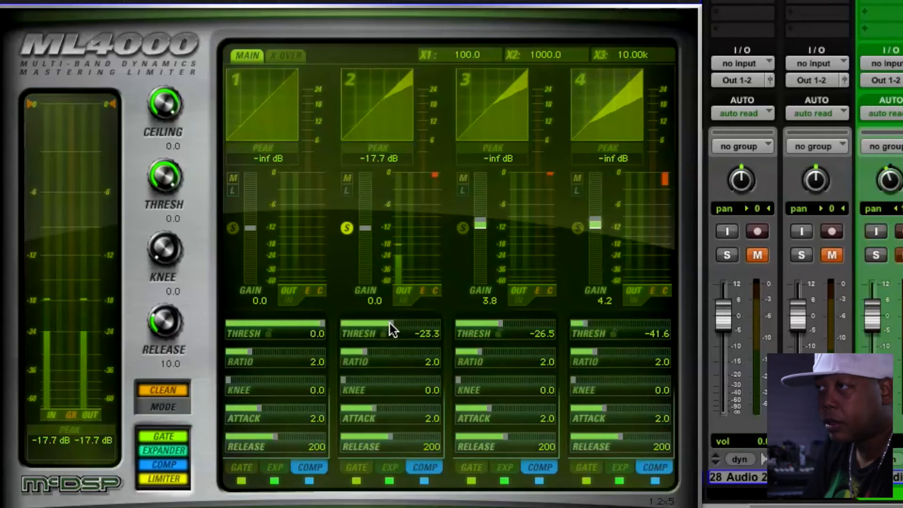
left_click(347, 228)
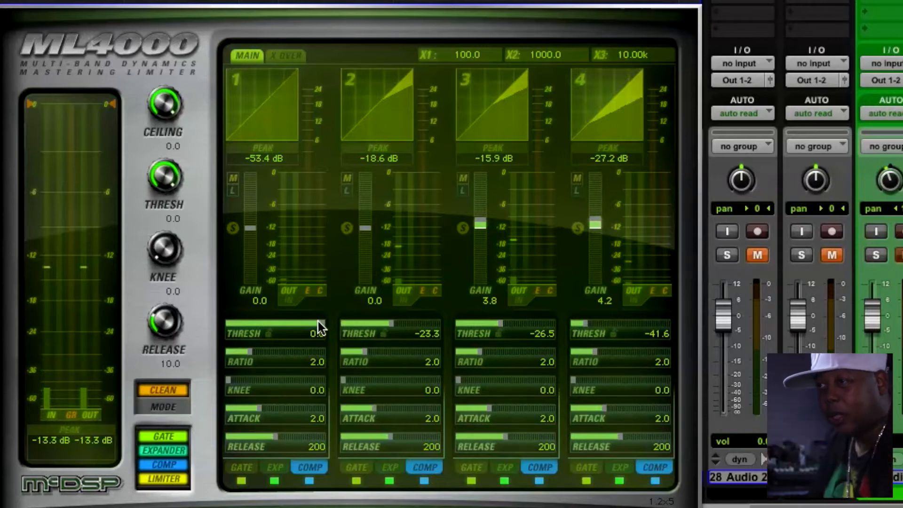
left_click_drag(318, 322, 229, 323)
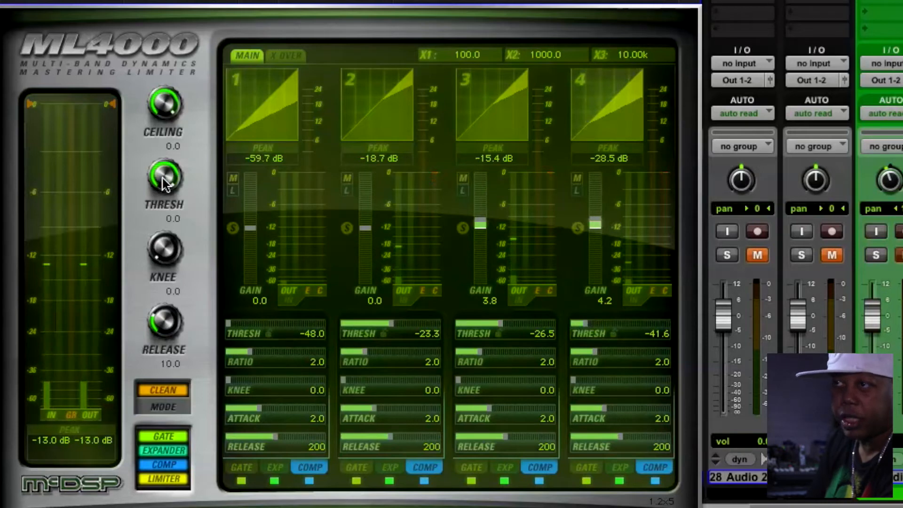
- Set the ML4's overall limiter ceiling to -13.1 and threshold to -16.5 while playing back the verse vocal
left_click_drag(162, 259, 161, 273)
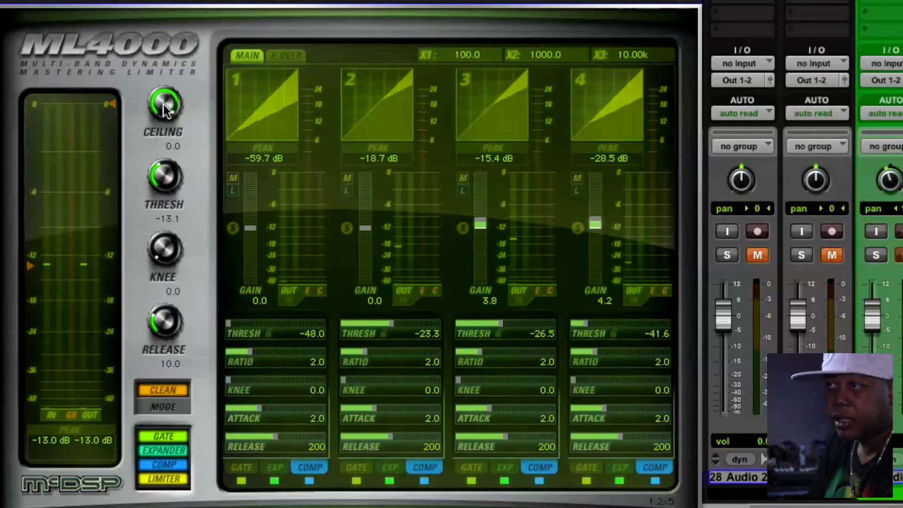
left_click_drag(164, 108, 143, 199)
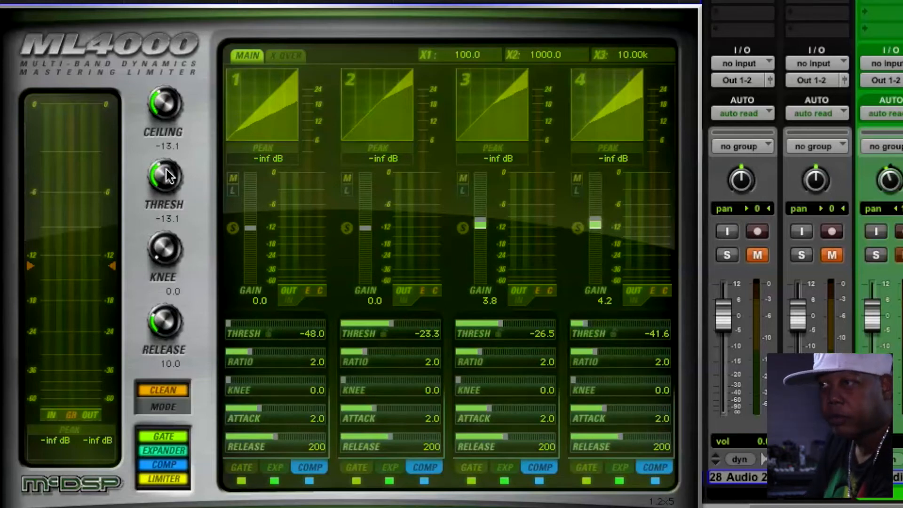
key("space")
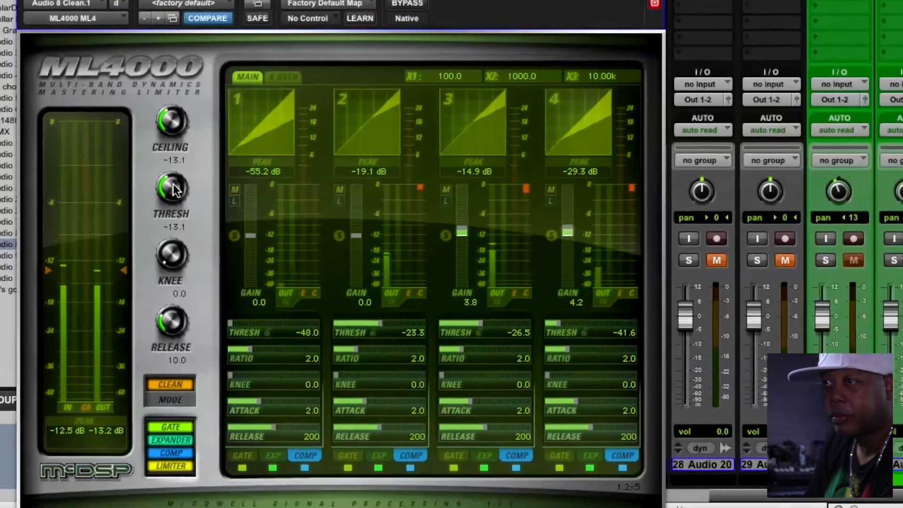
left_click_drag(165, 174, 172, 187)
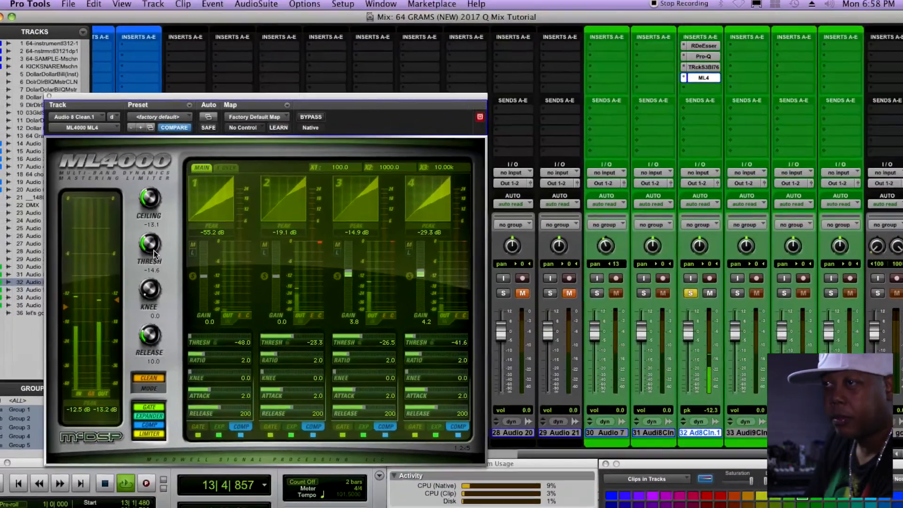
left_click_drag(154, 253, 157, 258)
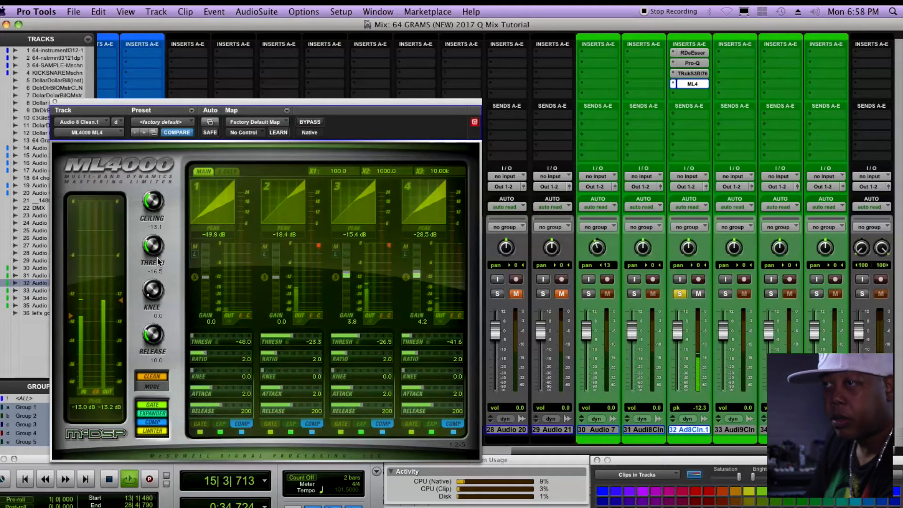
key("space")
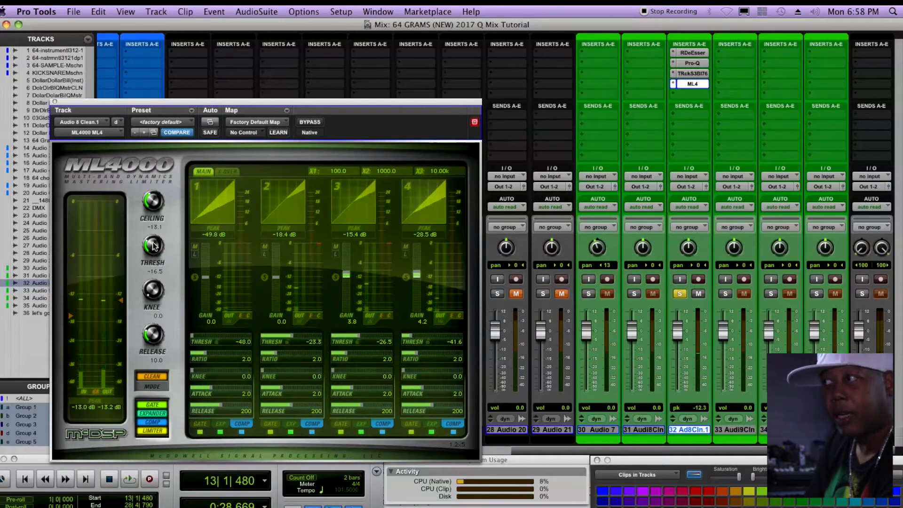
key("space")
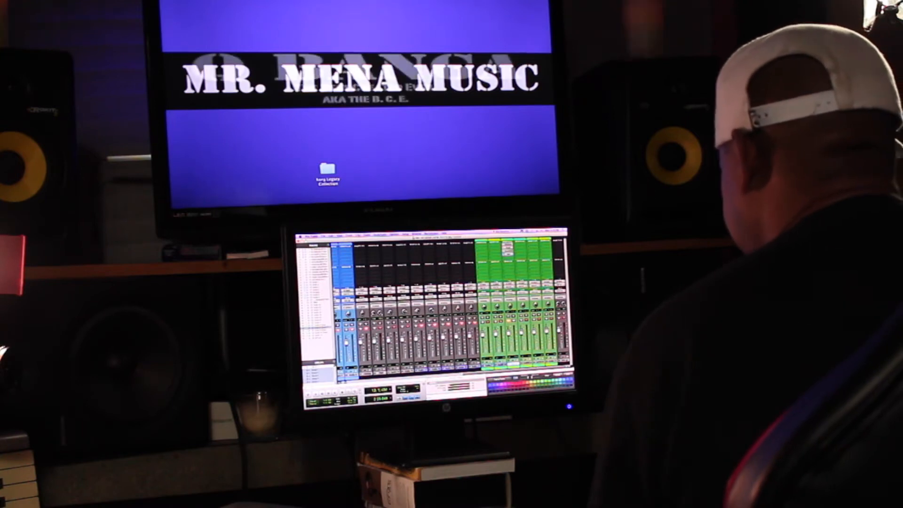
- Show the peak level readout on the first instrumental track and unsolo the four instrumental tracks together
scroll(451, 306, "left", 10)
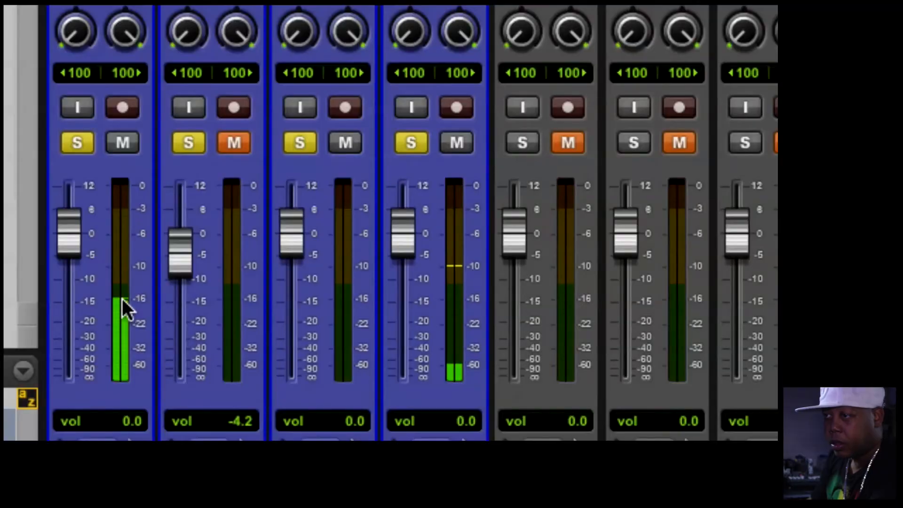
left_click(104, 420, "super")
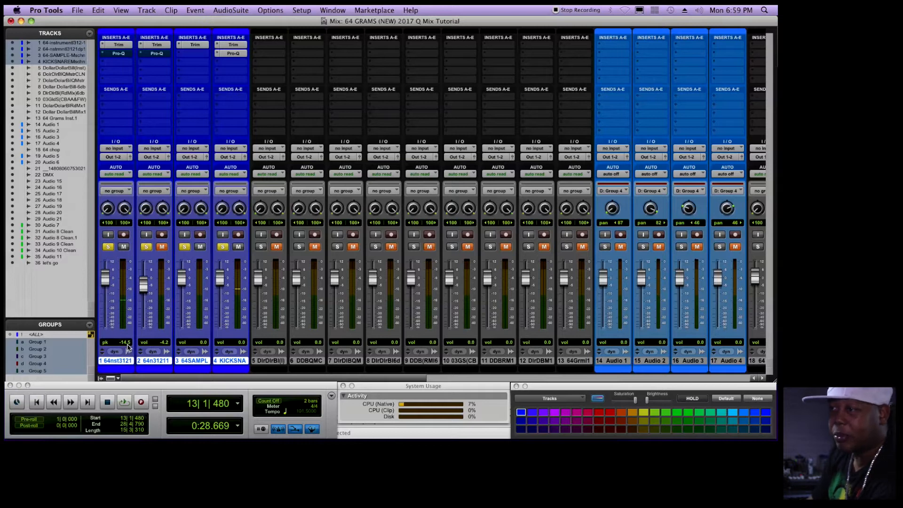
scroll(262, 300, "right", 15)
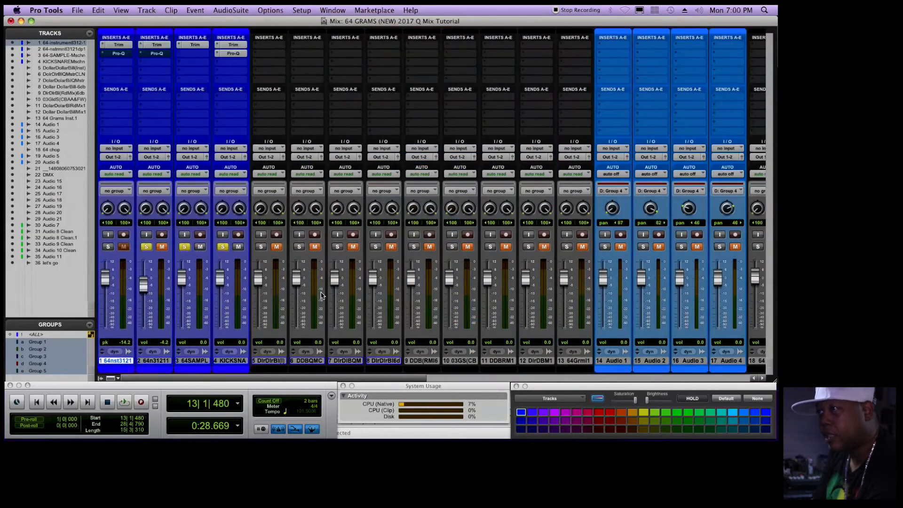
left_click(229, 361, "shift")
left_click(223, 247)
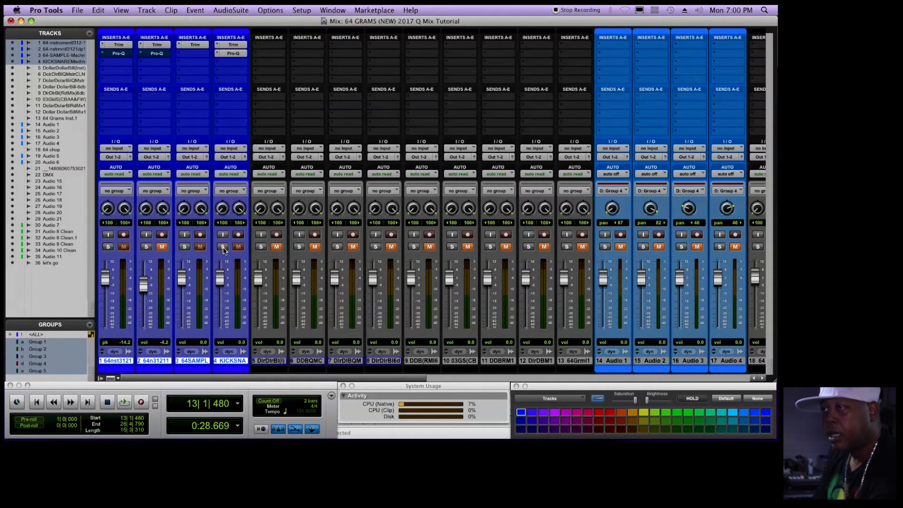
- Add a send from Audio 8 Clean.1 to a new mono aux input named Reverb, created next to the current track
scroll(371, 308, "right", 15)
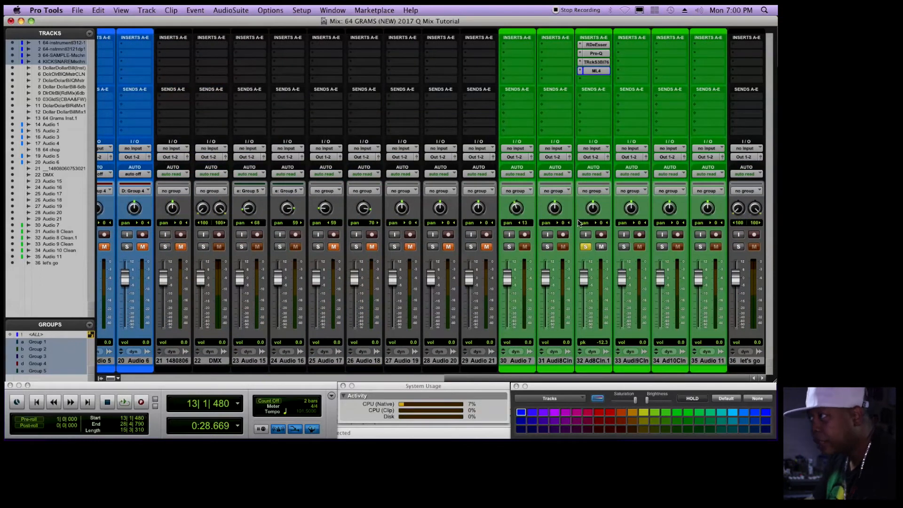
left_click(591, 100)
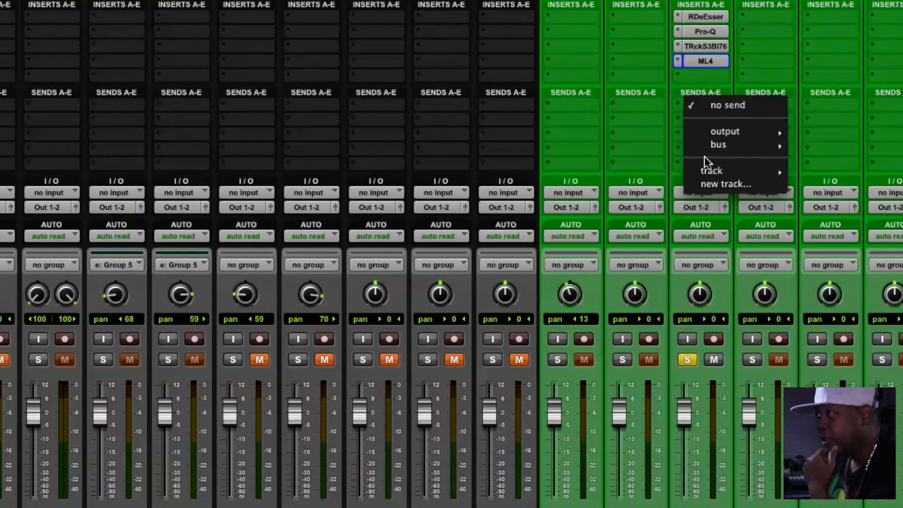
left_click(717, 184)
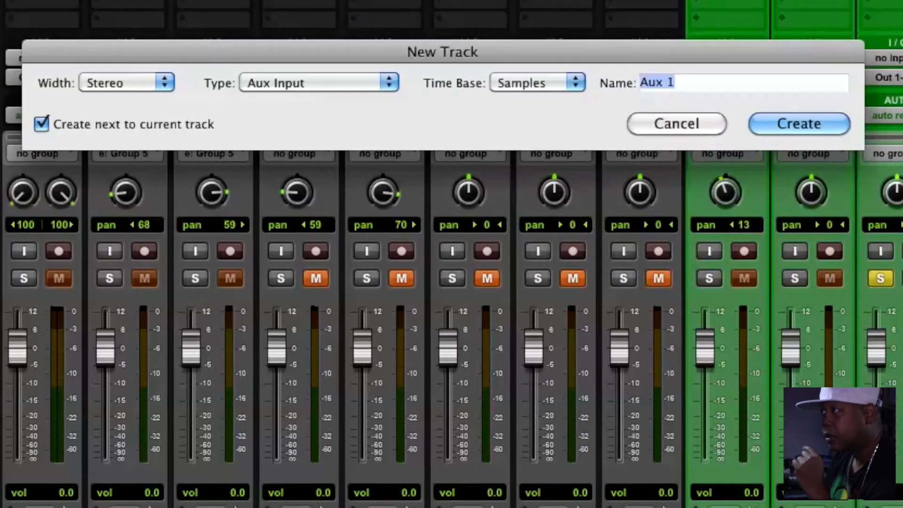
left_click(117, 80)
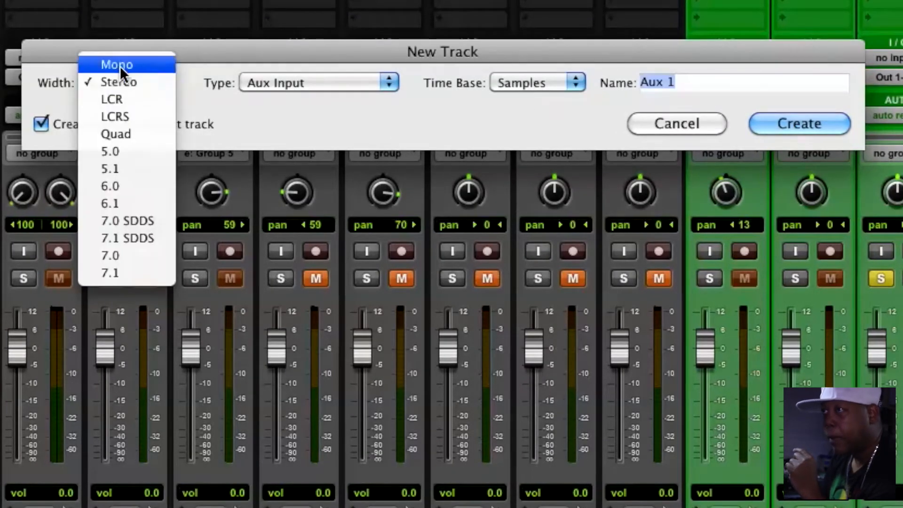
left_click(120, 66)
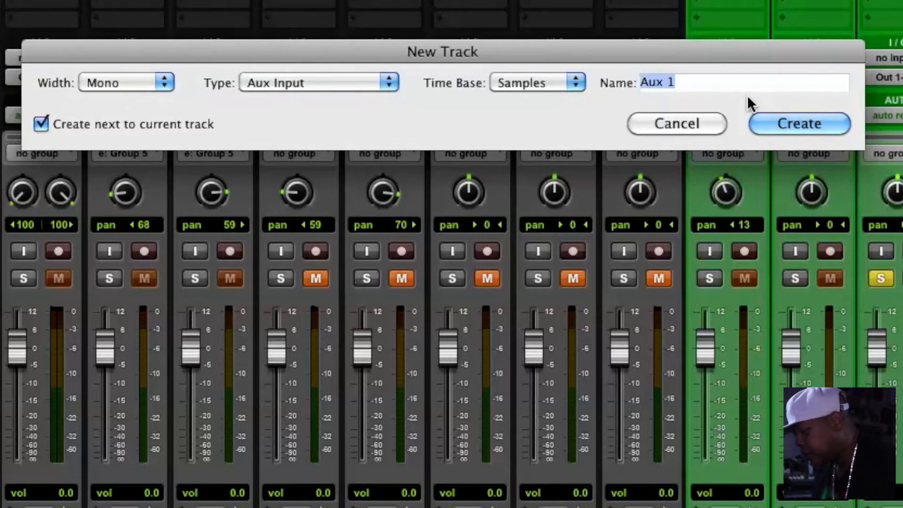
type("V")
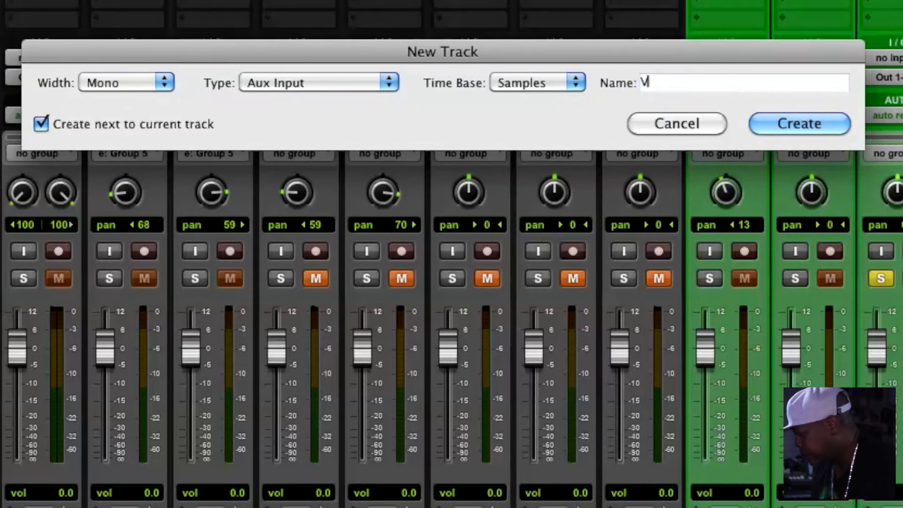
key("BackSpace")
type("Reverb")
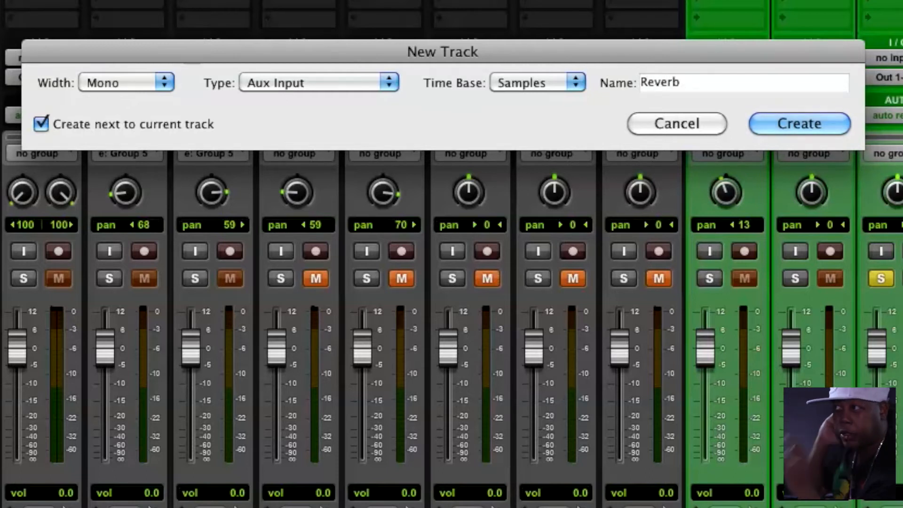
key("Return")
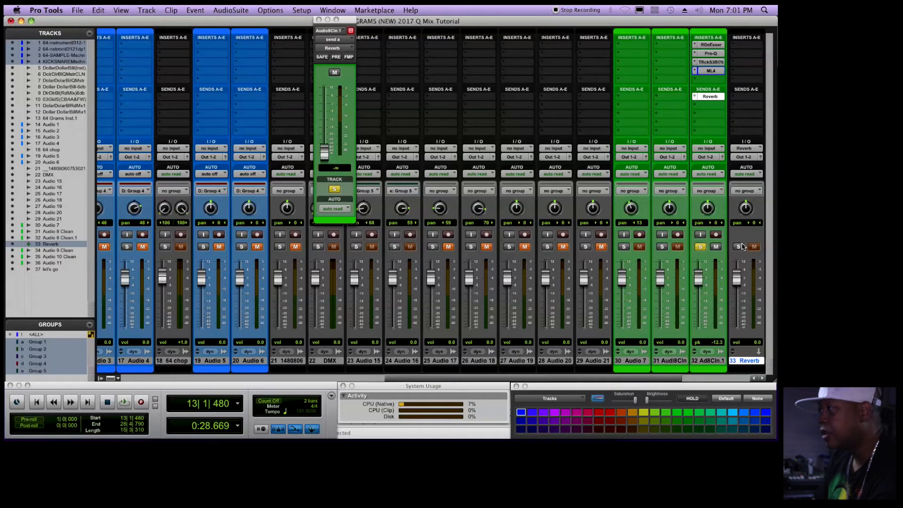
scroll(743, 247, "right", 5)
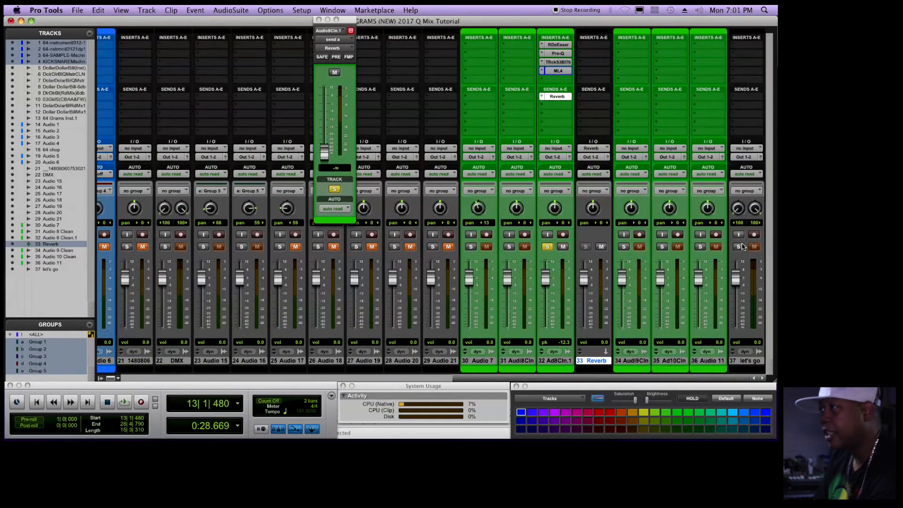
scroll(743, 246, "left", 15)
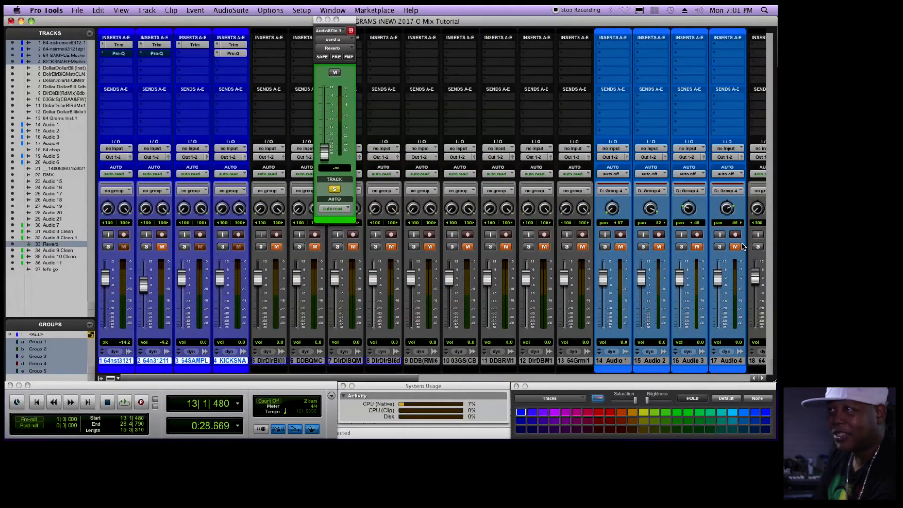
- Insert a D-Verb on the Reverb aux and set its HF cut to 2.48 kHz, keeping the large hall
scroll(742, 246, "right", 15)
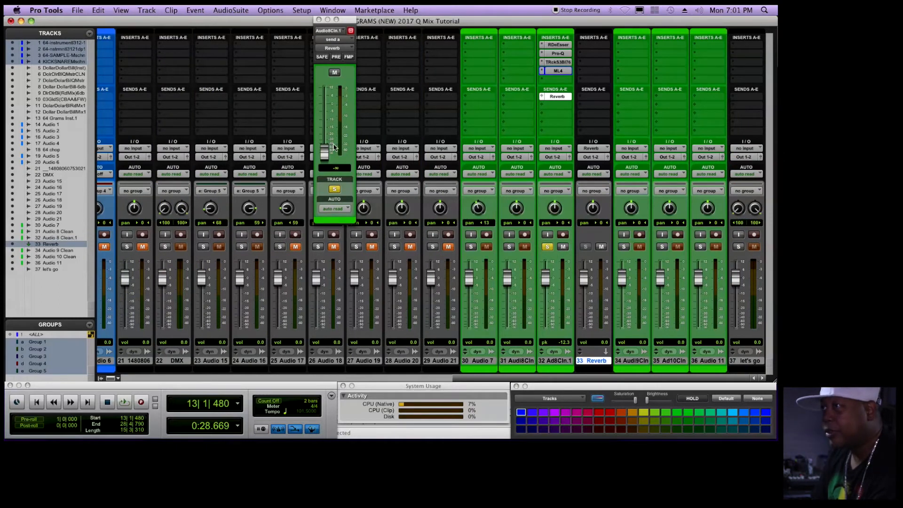
left_click(592, 47)
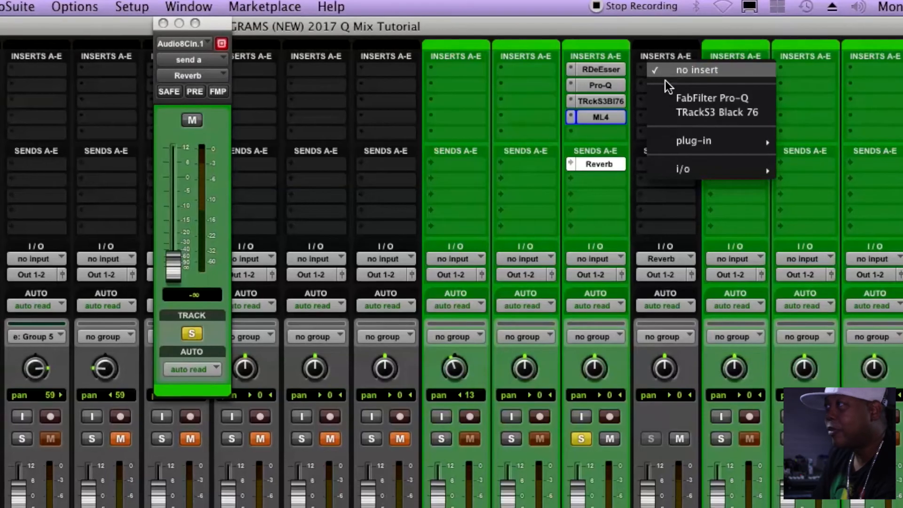
mouse_move(613, 83)
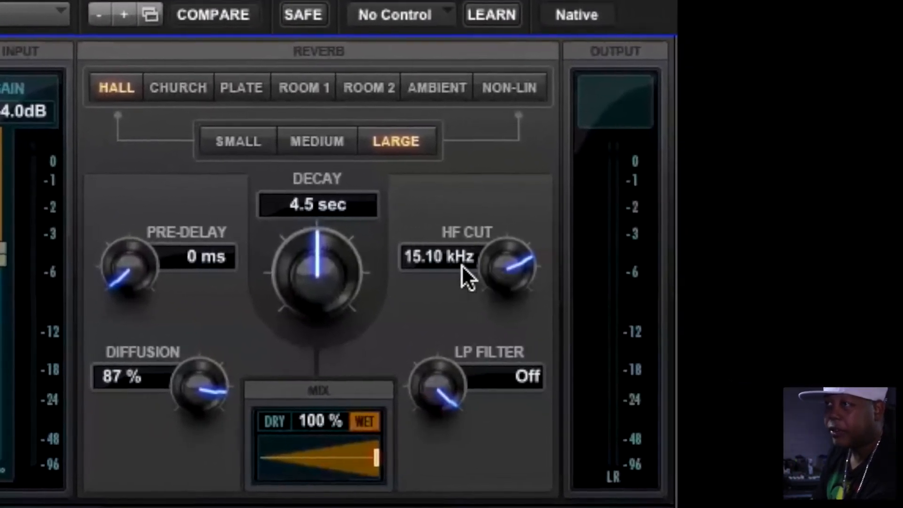
left_click_drag(425, 265, 433, 507)
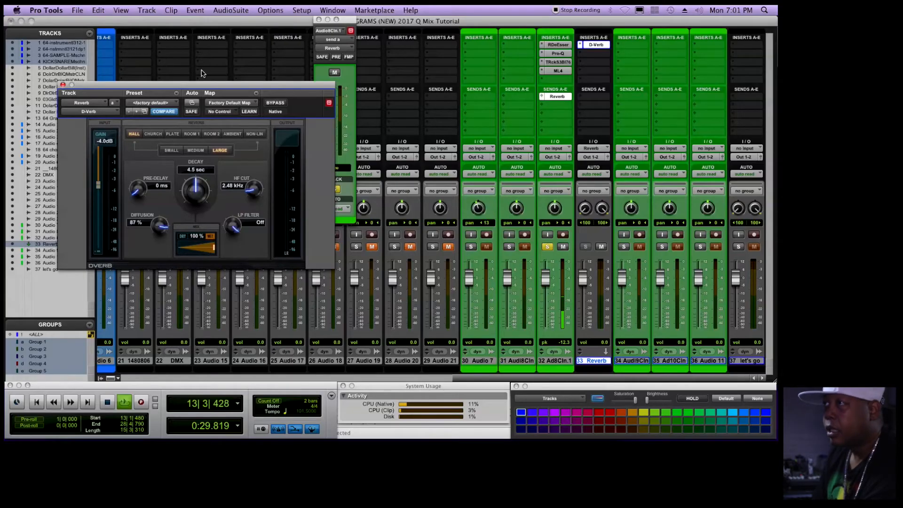
- Raise the verse vocal's Reverb send level to -21.3 dB and audition the vocal with the reverb
left_click_drag(346, 21, 415, 39)
key("space")
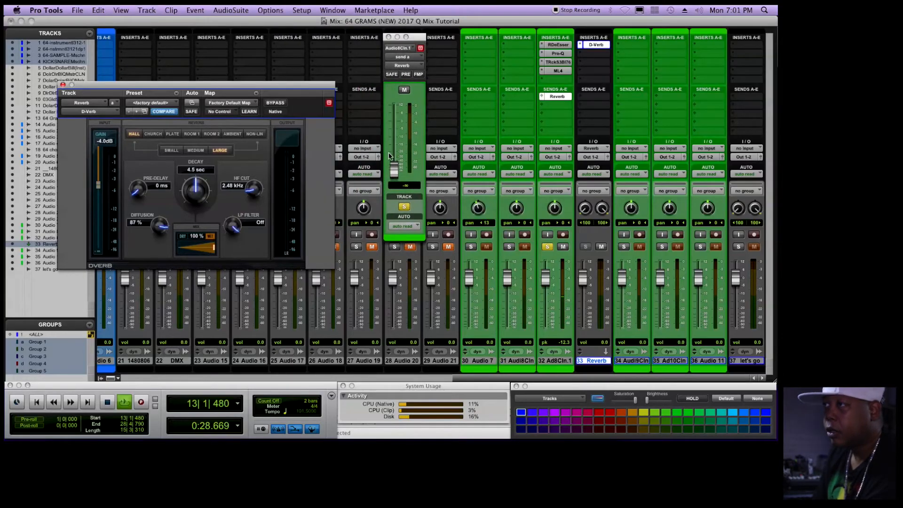
left_click_drag(396, 174, 395, 155)
key("space")
key("space")
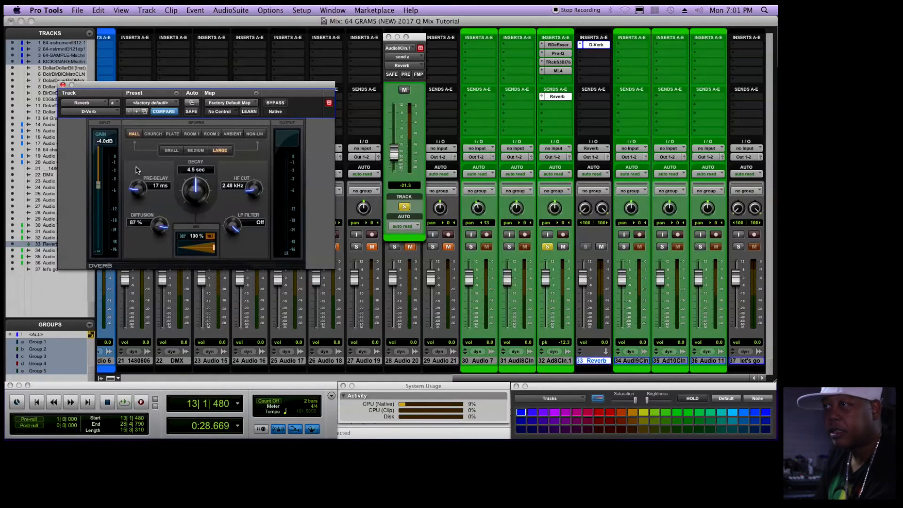
- Set the D-Verb pre-delay to 20 ms while playing back the verse vocal
left_click_drag(136, 166, 136, 165)
key("space")
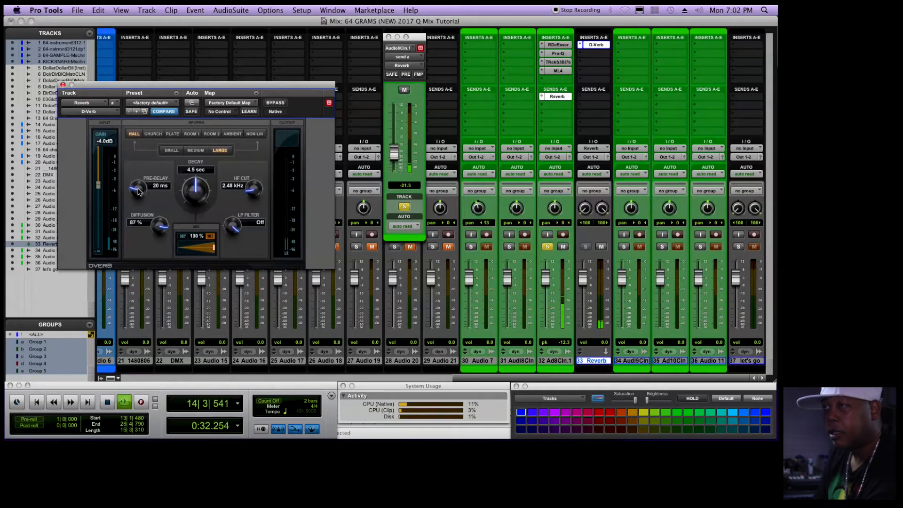
key("space")
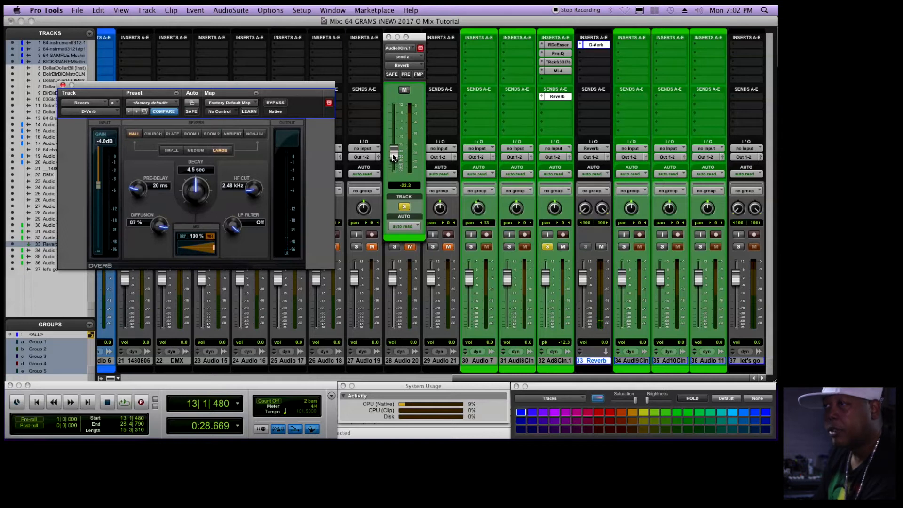
- Lower the verse vocal's Reverb send level to -24.7 dB while auditioning the vocal
left_click_drag(394, 158, 394, 160)
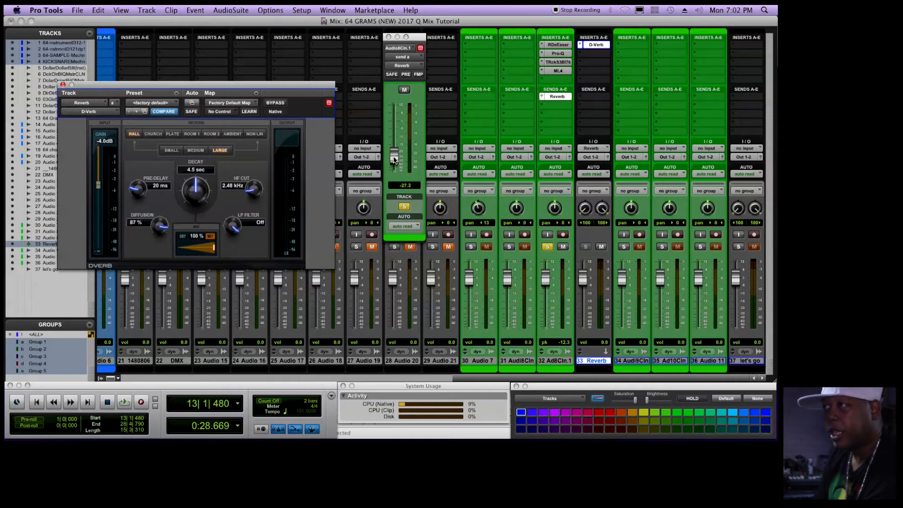
key("space")
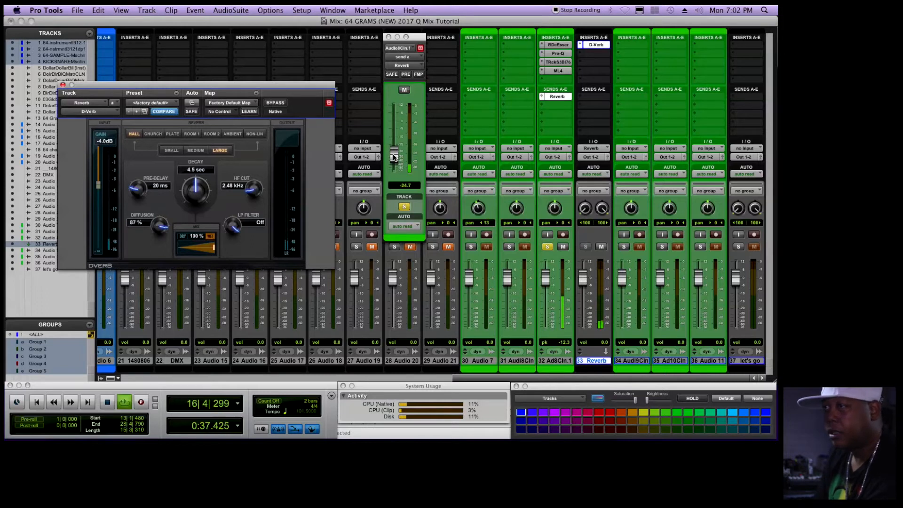
key("space")
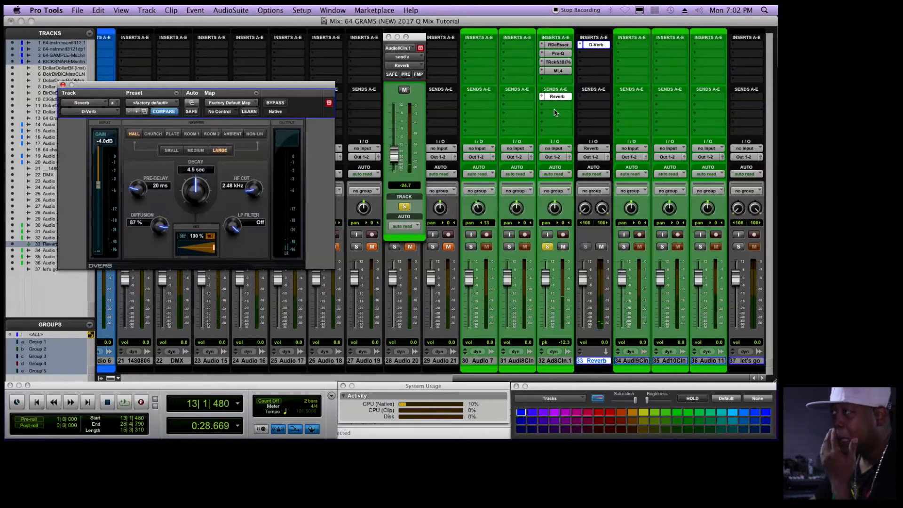
- Add a second send from the verse vocal to a new mono aux input named delay, and solo-safe that aux
left_click(567, 106)
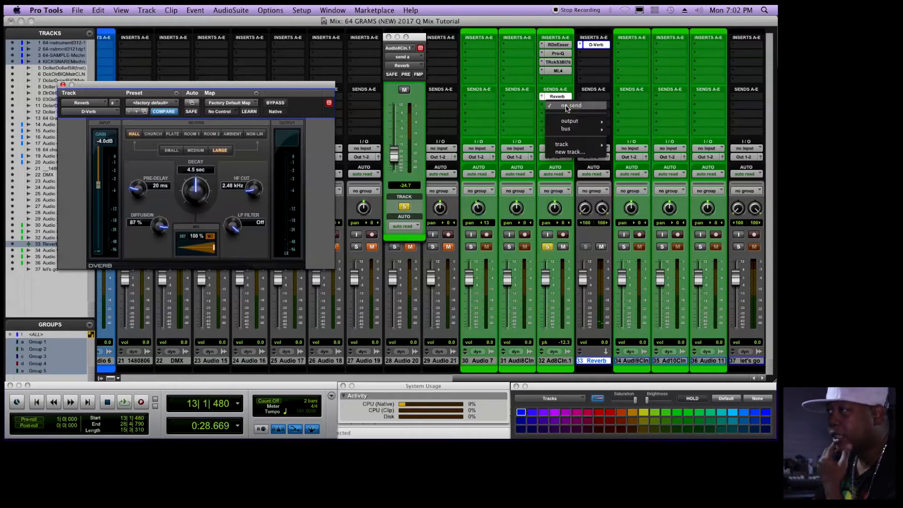
left_click(583, 155)
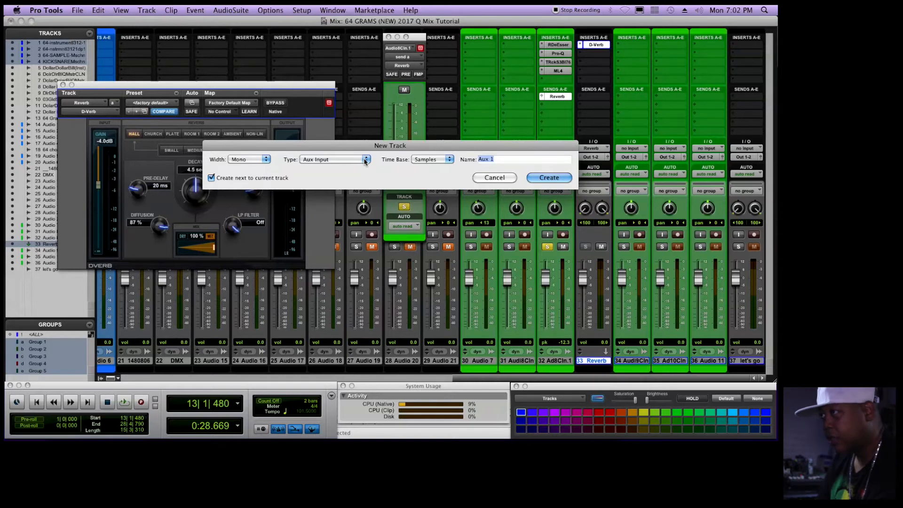
type("de")
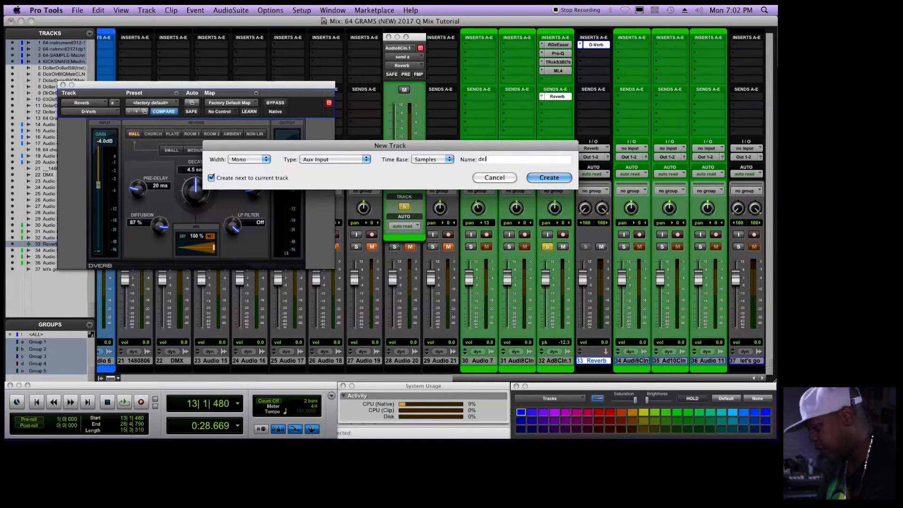
type("lay")
key("Return")
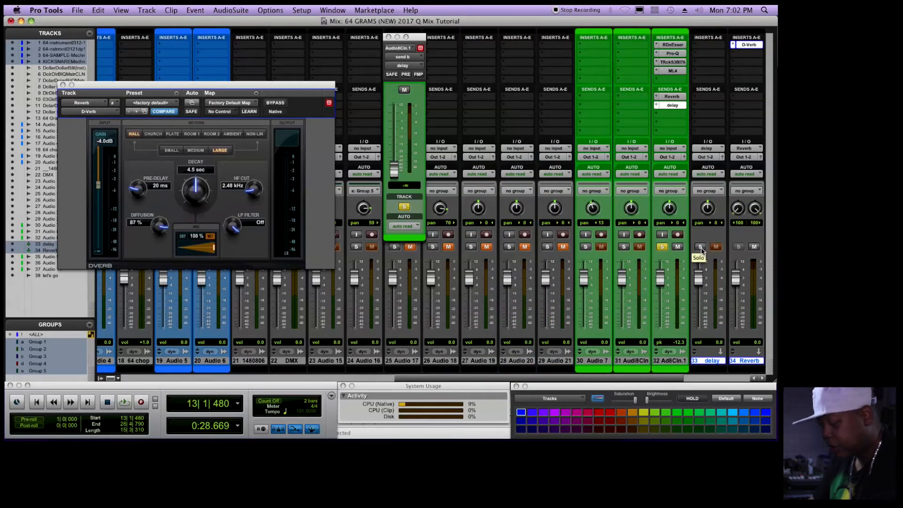
left_click(701, 247)
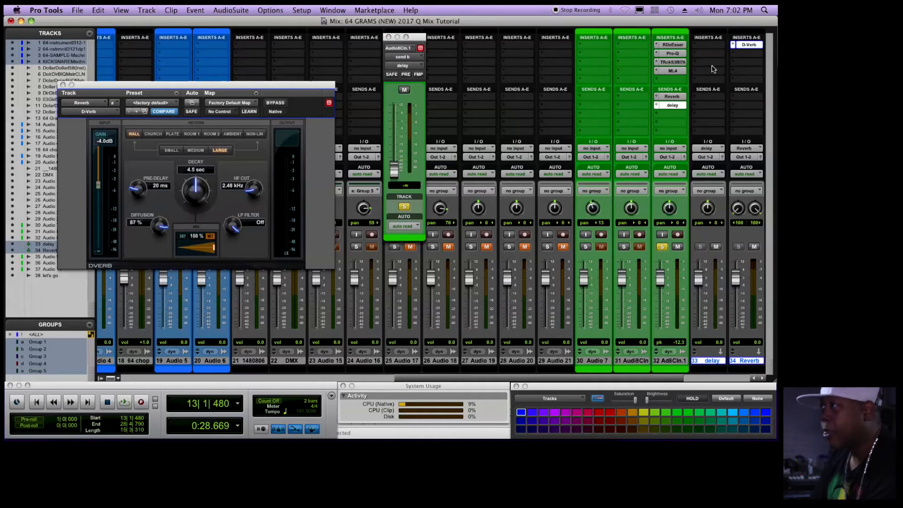
- Insert a mono Extra Long Delay II on the delay aux and sync its delay time to a quarter note
left_click(708, 47)
mouse_move(717, 84)
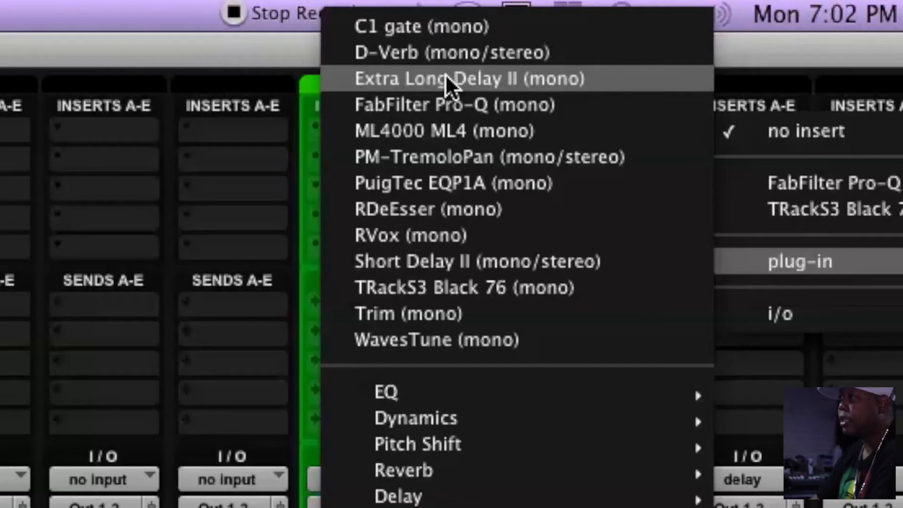
left_click(447, 80)
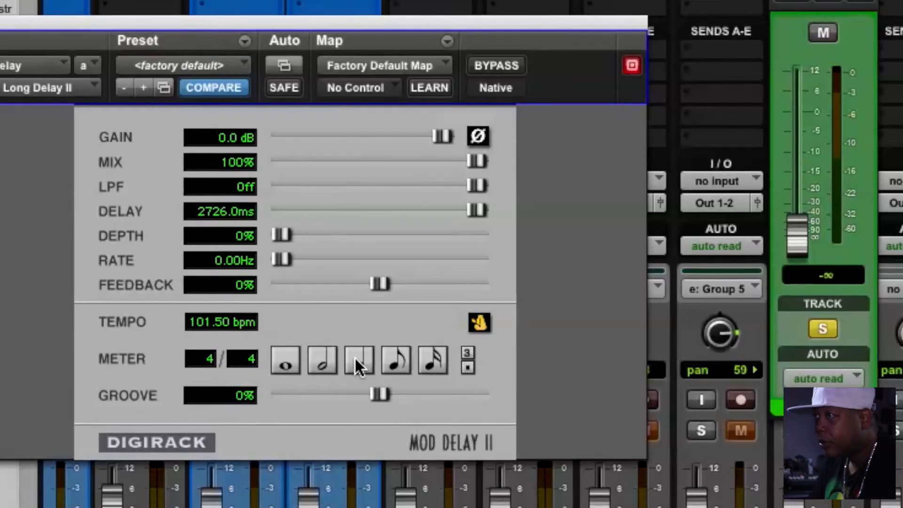
left_click(220, 218)
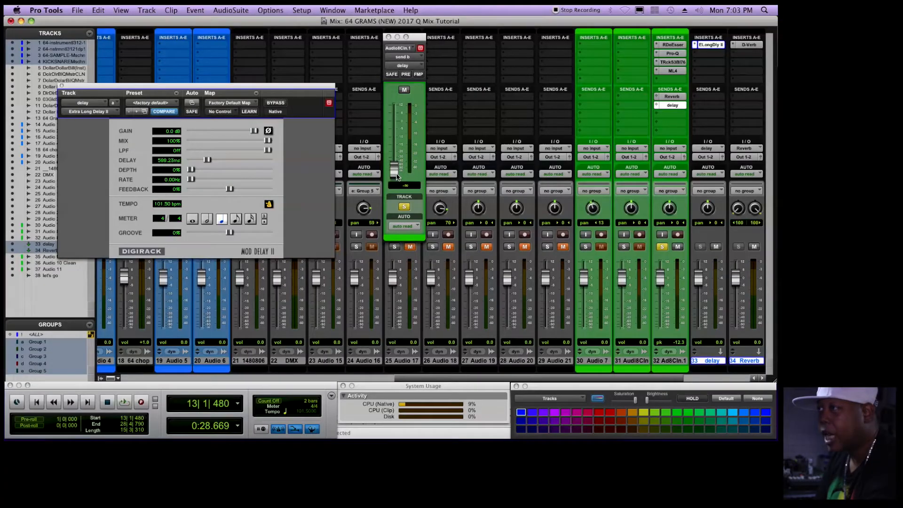
- Raise the verse vocal's delay send level to -14.8 dB and play back the vocal to hear the delay
left_click_drag(397, 176, 395, 149)
key("space")
key("space")
key("space")
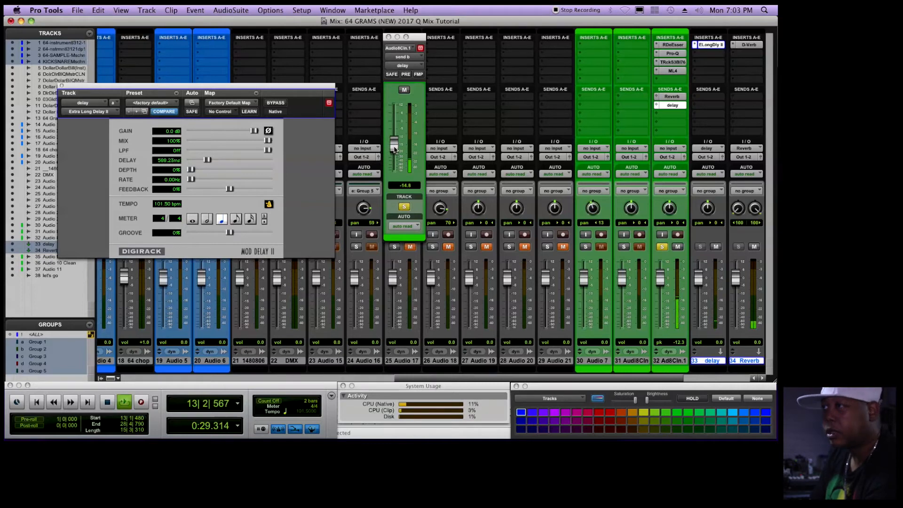
key("space")
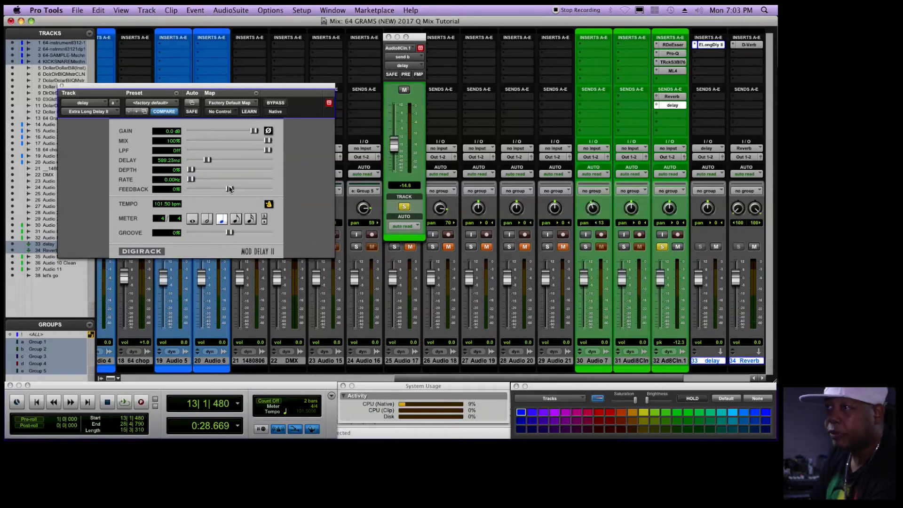
- Set the Extra Long Delay II feedback to 36% and audition the repeats on the verse vocal
left_click_drag(231, 192, 244, 190)
key("space")
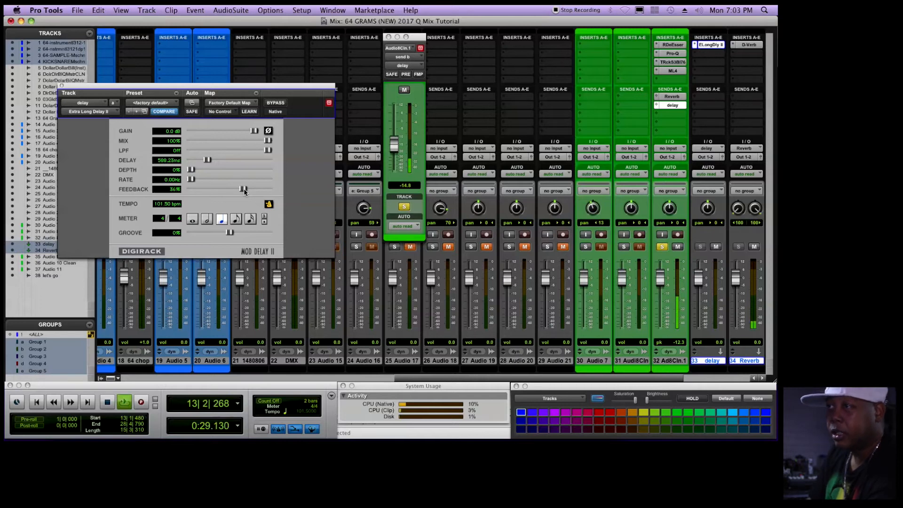
key("space")
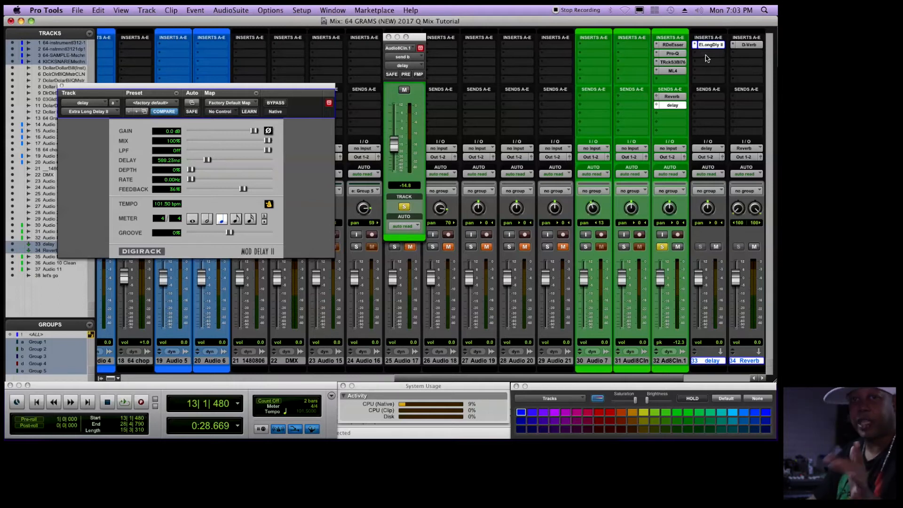
- Insert FabFilter Pro-Q on the delay aux with a high cut at about 2477 Hz and a low cut between 200 and 500 Hz
left_click(706, 58)
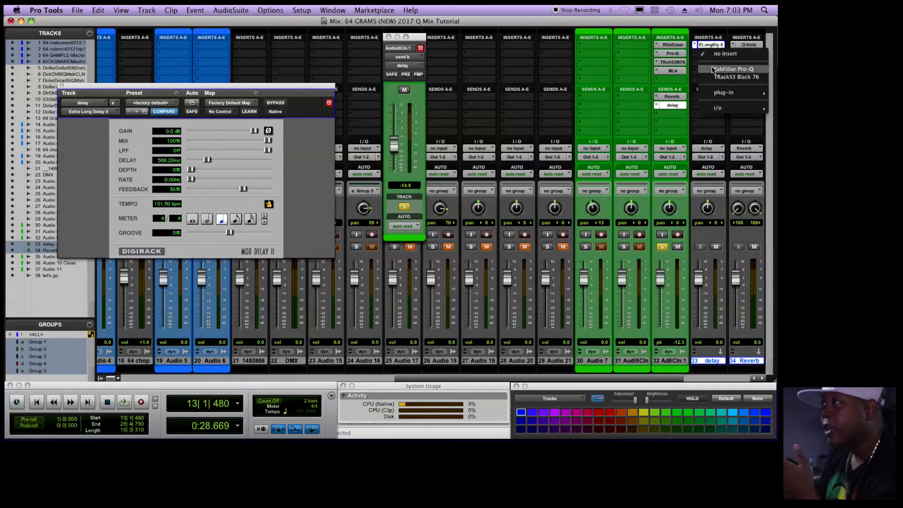
left_click(712, 69)
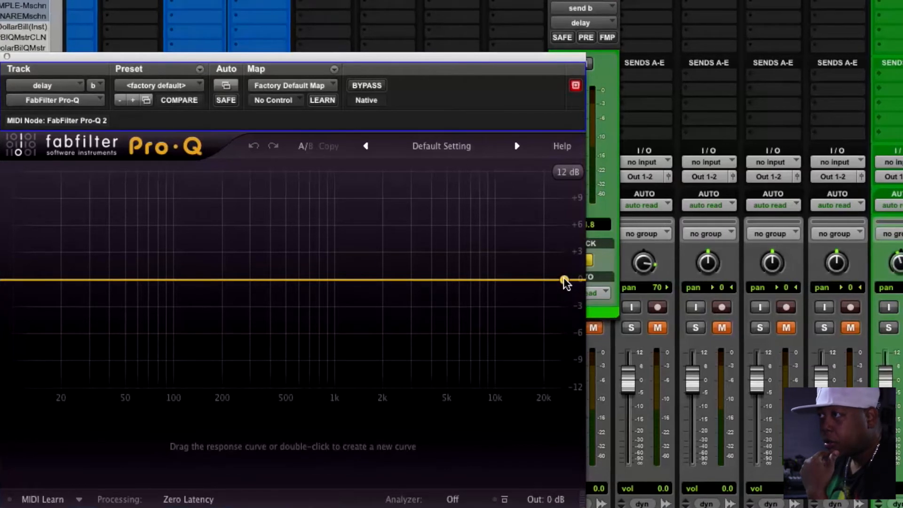
double_click(564, 278)
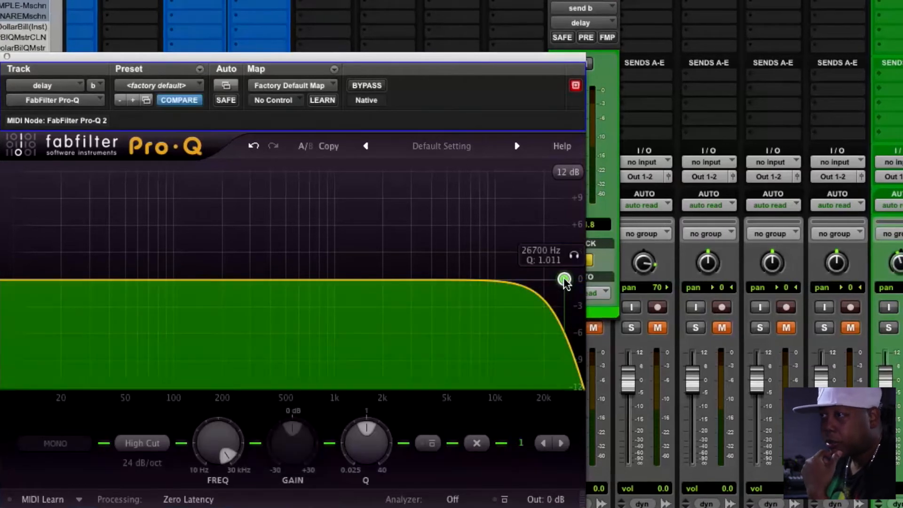
left_click_drag(564, 278, 398, 281)
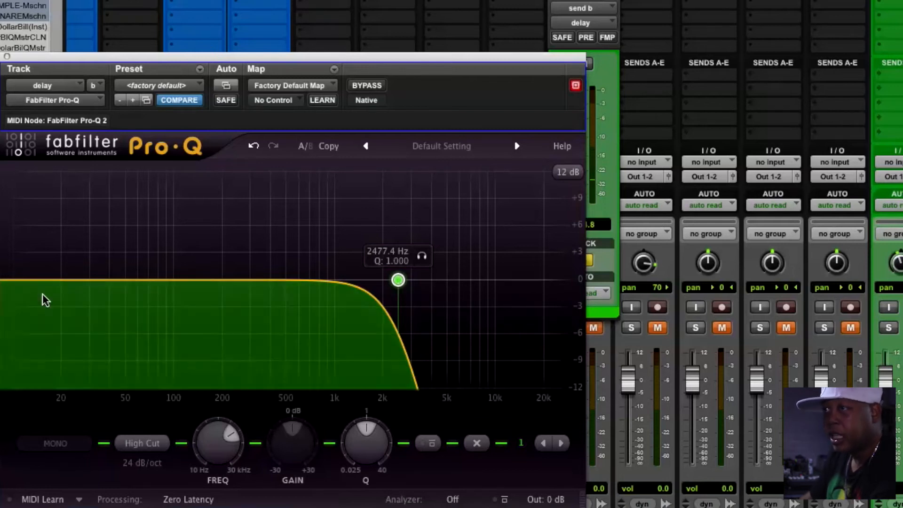
left_click(12, 281)
left_click_drag(13, 281, 266, 284)
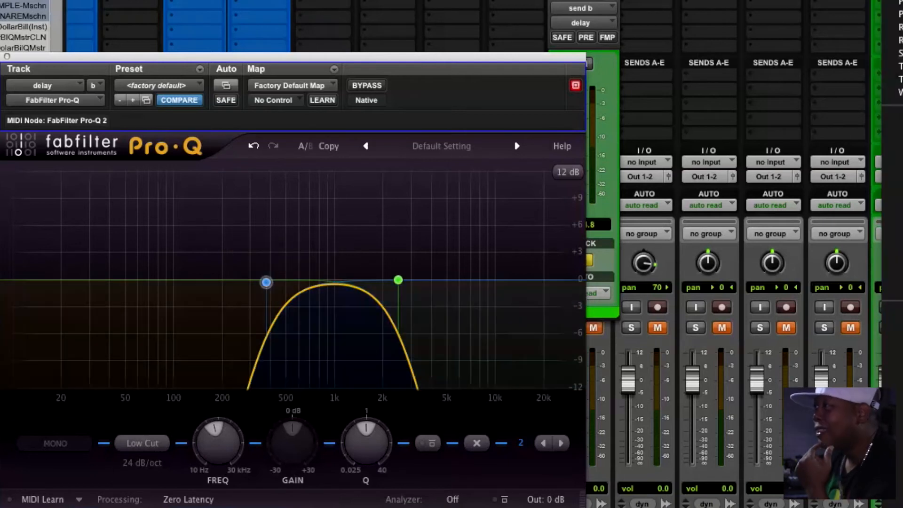
- Insert a mono/stereo Short Delay II after the EQ on the delay aux, with left mix 0%, right mix 100% and left gain -2.6 dB
left_click(780, 16)
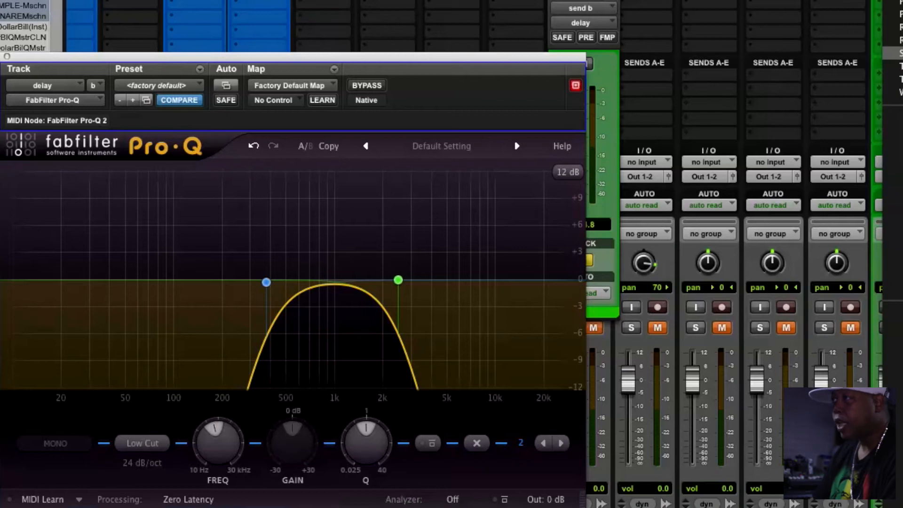
left_click(893, 53)
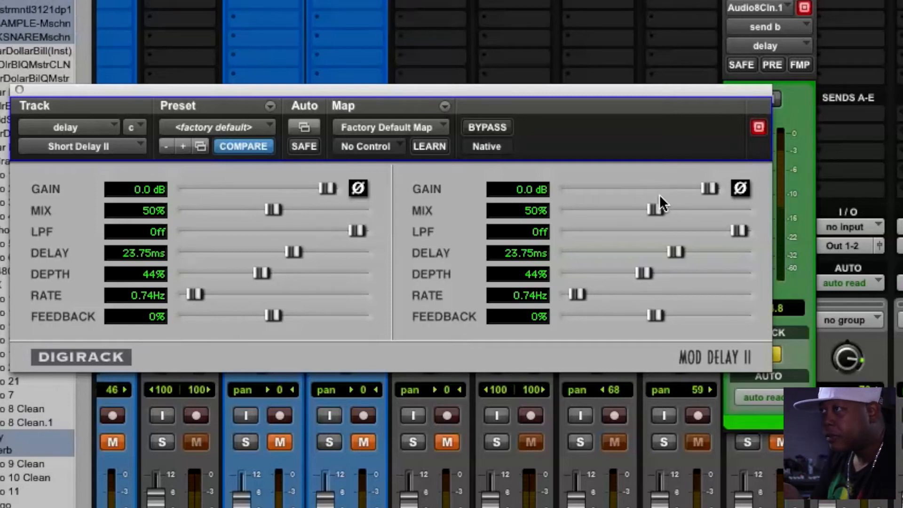
left_click_drag(659, 210, 795, 211)
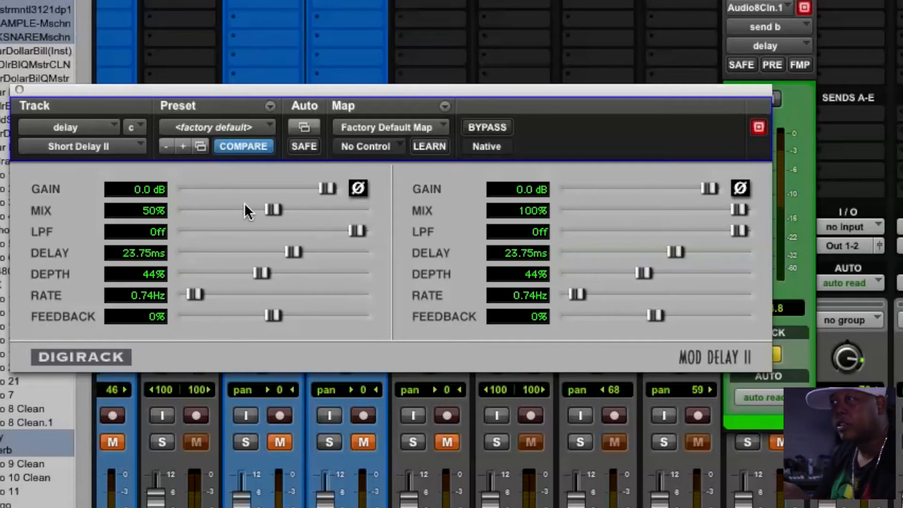
left_click_drag(274, 210, 189, 210)
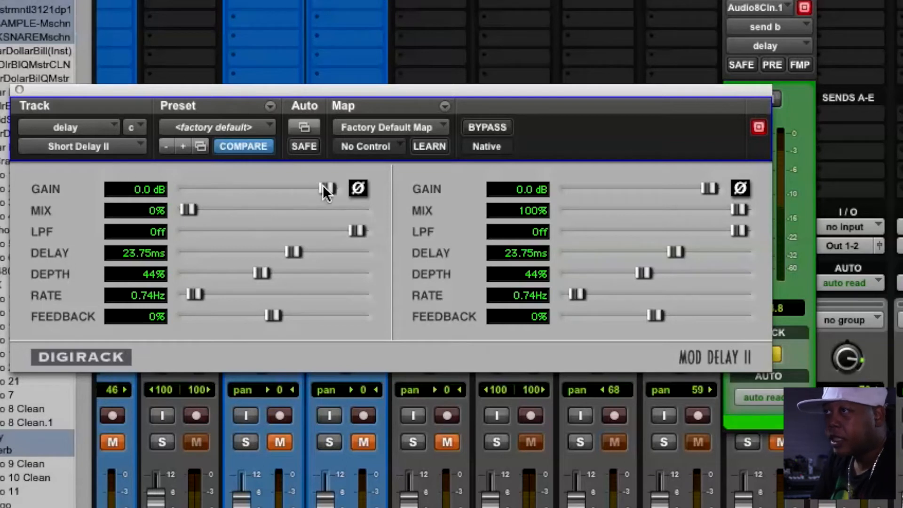
left_click_drag(309, 189, 287, 191)
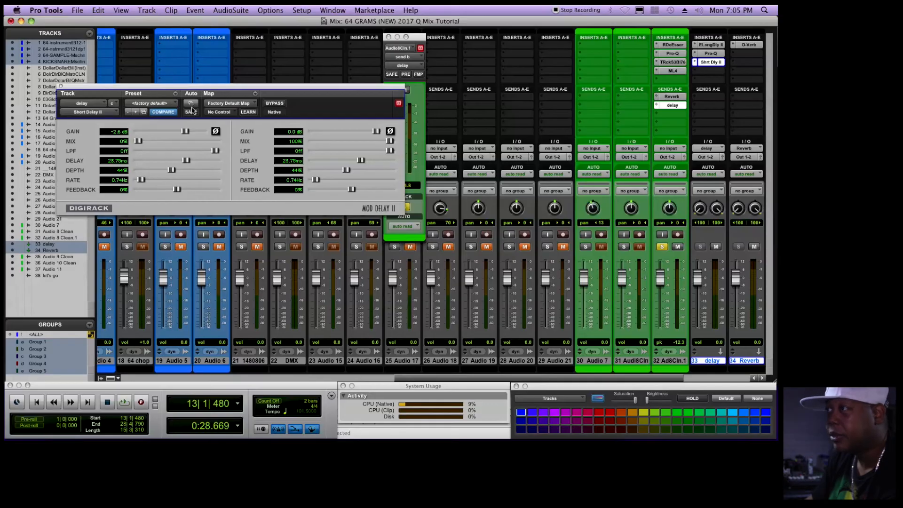
- Reposition the Short Delay II window and play back the verse vocal through the delay chain
left_click_drag(262, 87, 719, 93)
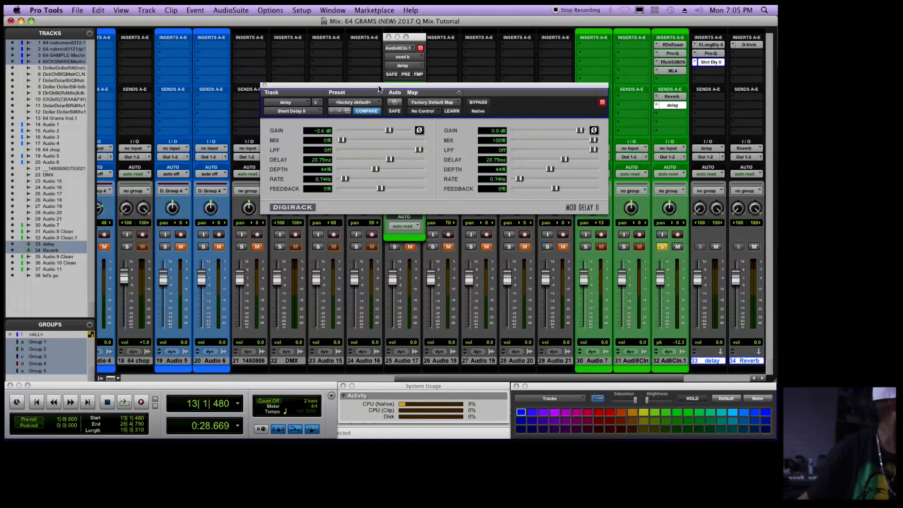
left_click_drag(379, 89, 354, 75)
key("space")
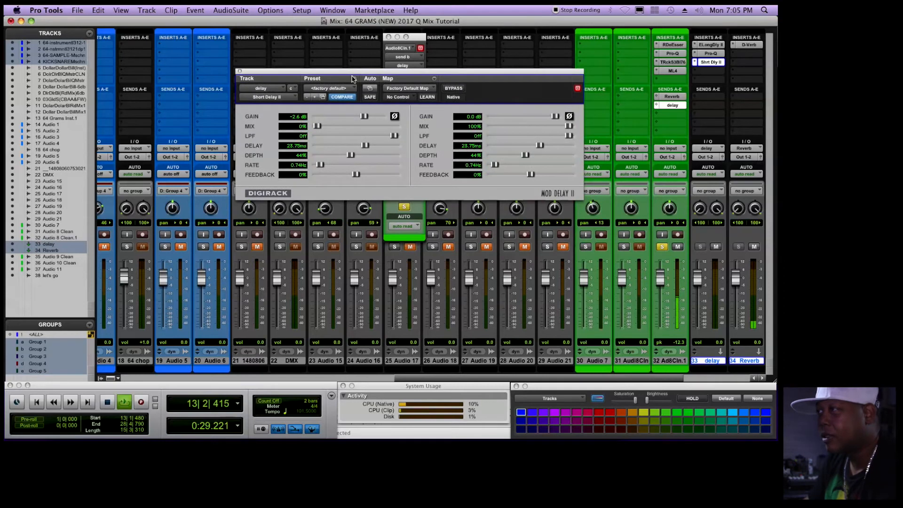
- Lower the verse vocal's delay send to -20.5 dB and audition the delay, keeping the Short Delay II window clear of the send fader
left_click_drag(273, 77, 64, 113)
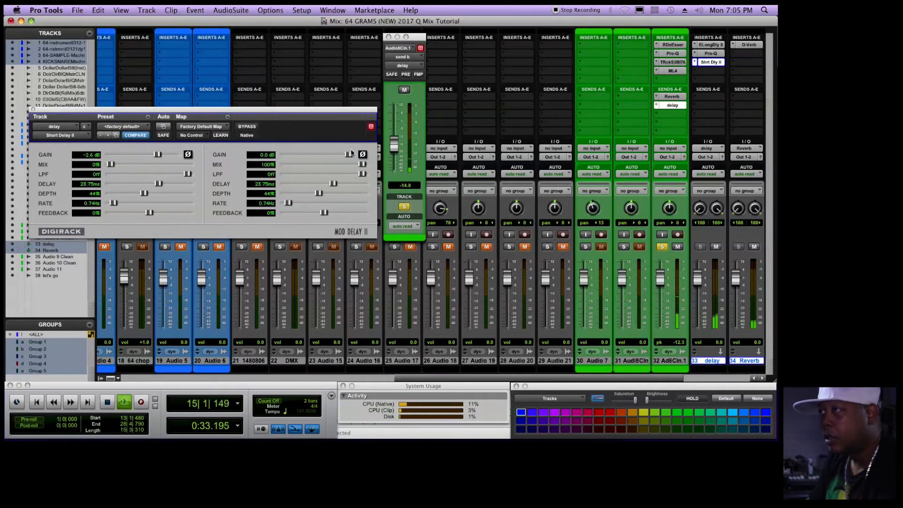
key("space")
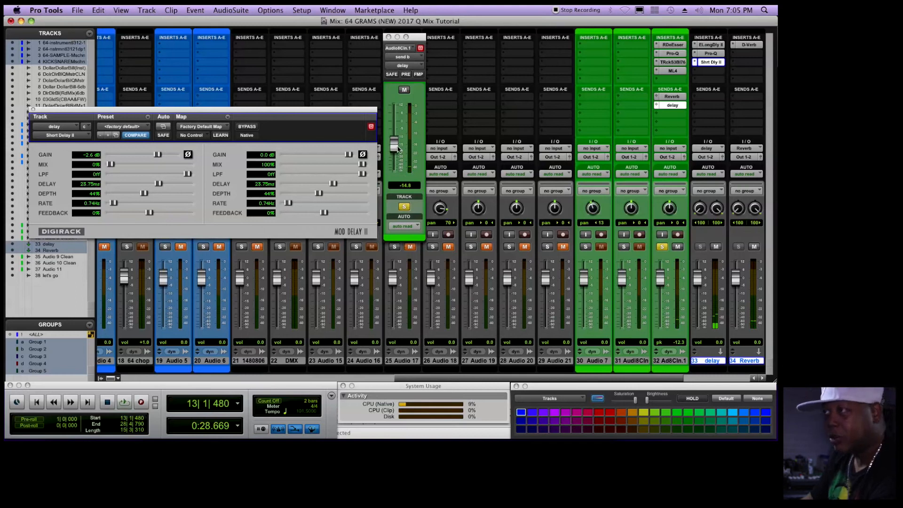
left_click_drag(398, 148, 394, 157)
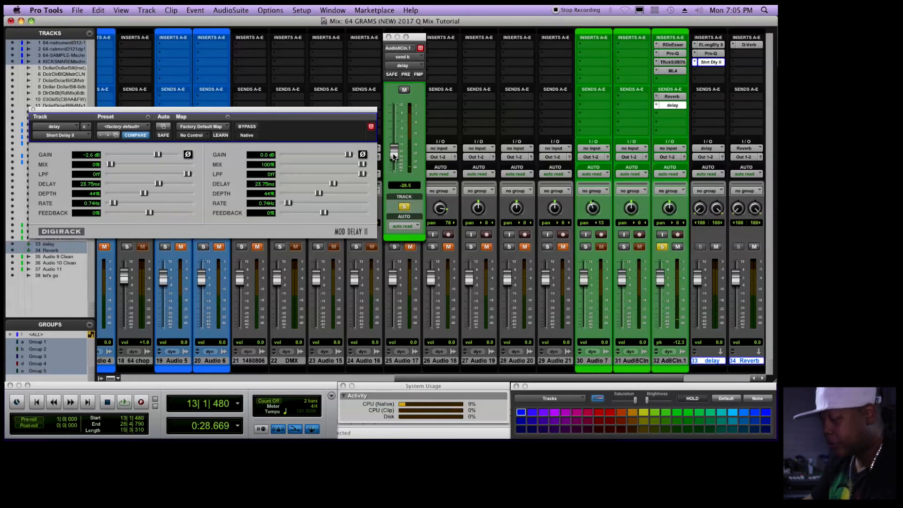
key("space")
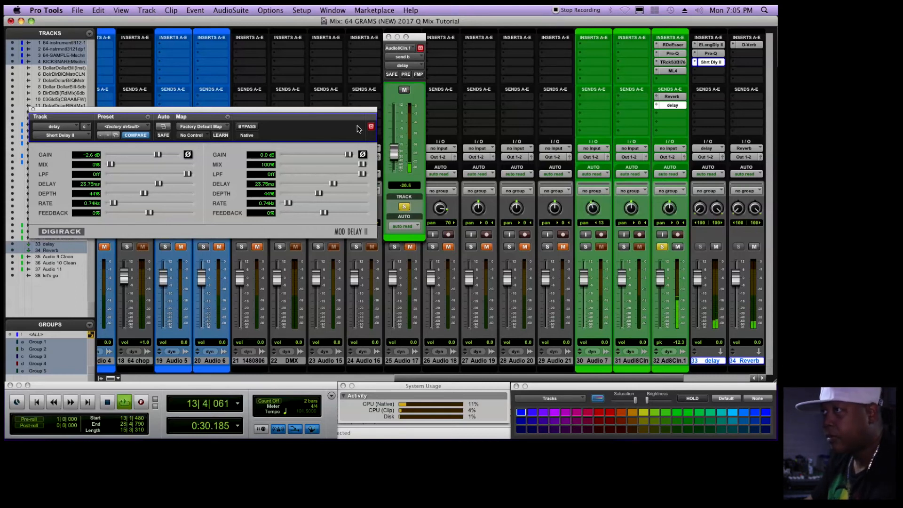
left_click_drag(353, 113, 365, 171)
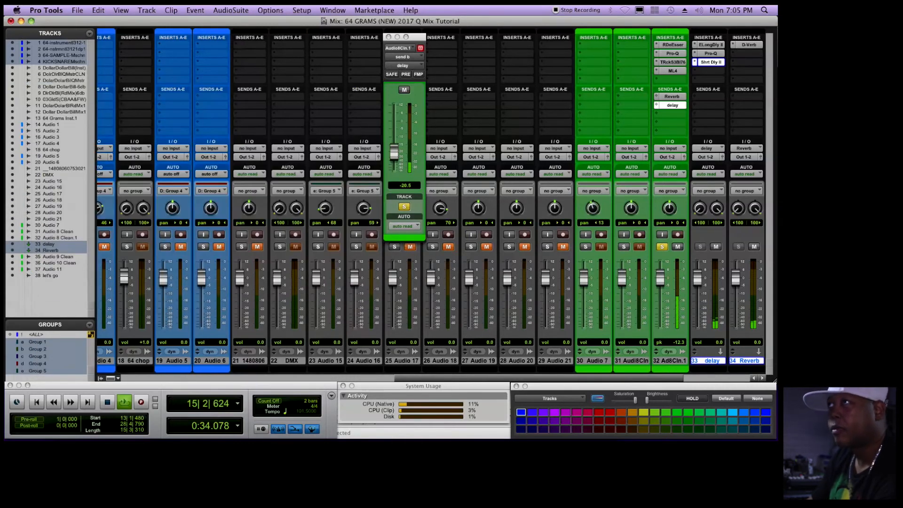
- Toggle the solo on the kick/snare track and audition the verse vocal with its reverb and delay sends
scroll(342, 223, "left", 10)
scroll(342, 223, "left", 2)
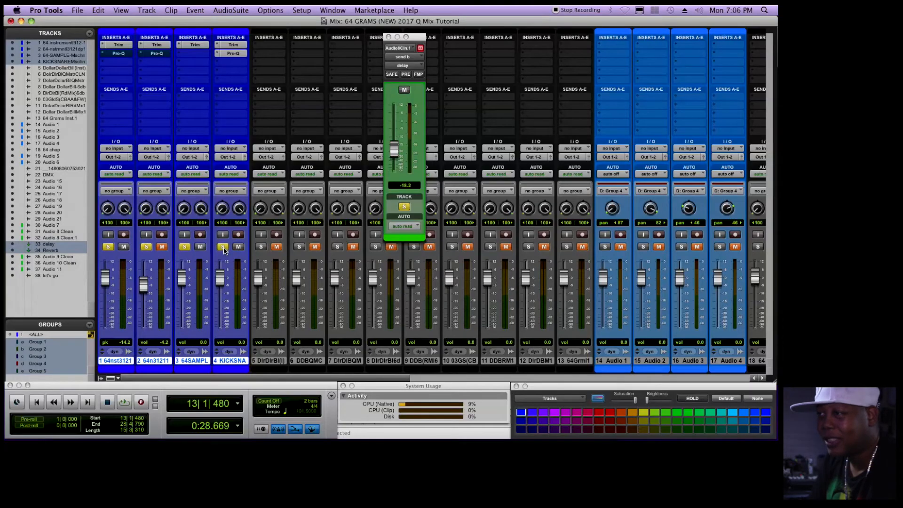
left_click(223, 247)
scroll(328, 271, "right", 15)
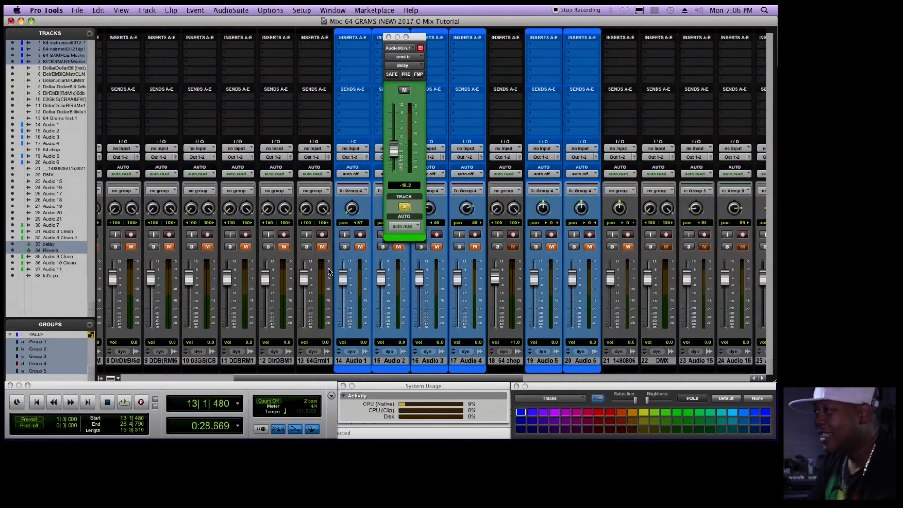
scroll(329, 272, "right", 5)
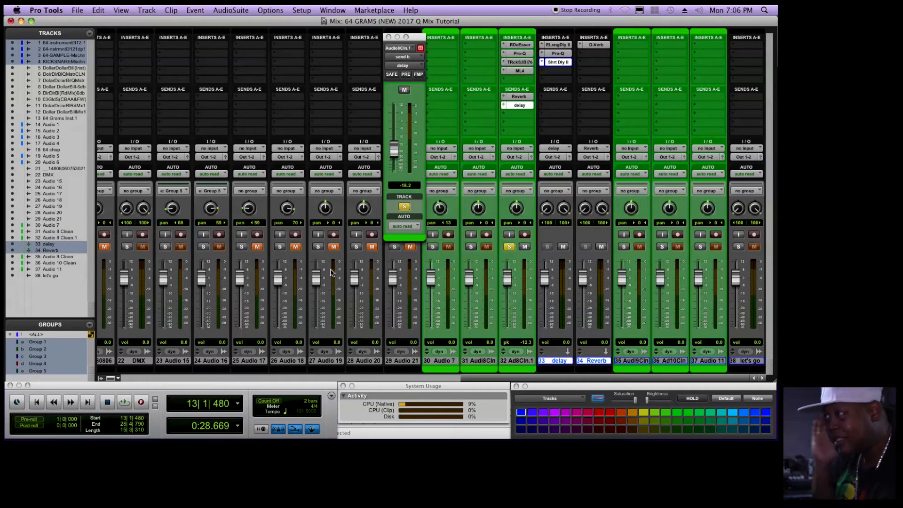
key("space")
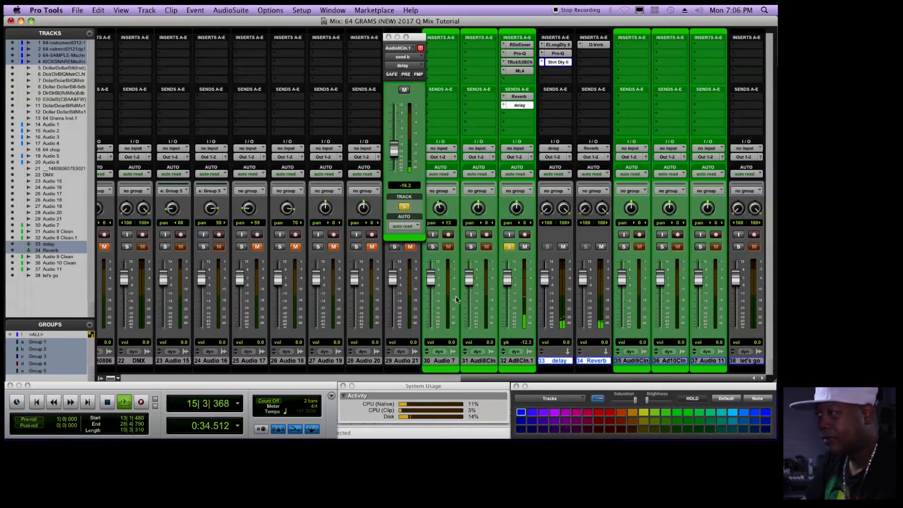
key("space")
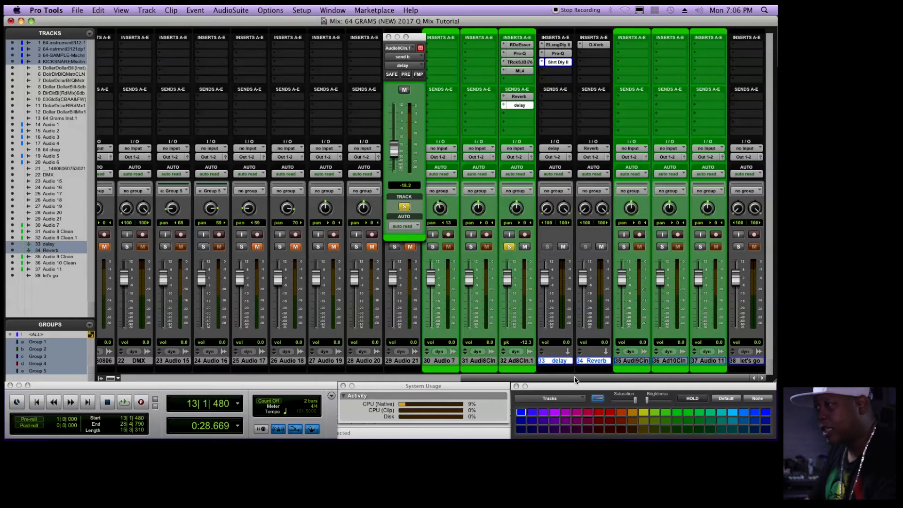
- Switch to the Edit window, bring the remaining vocal tracks into view during playback and close the delay send window
key("super+equal")
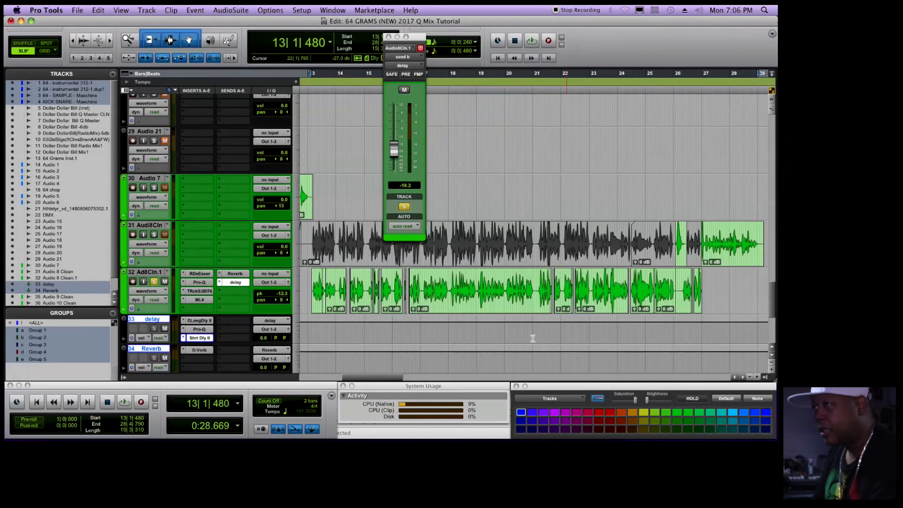
key("space")
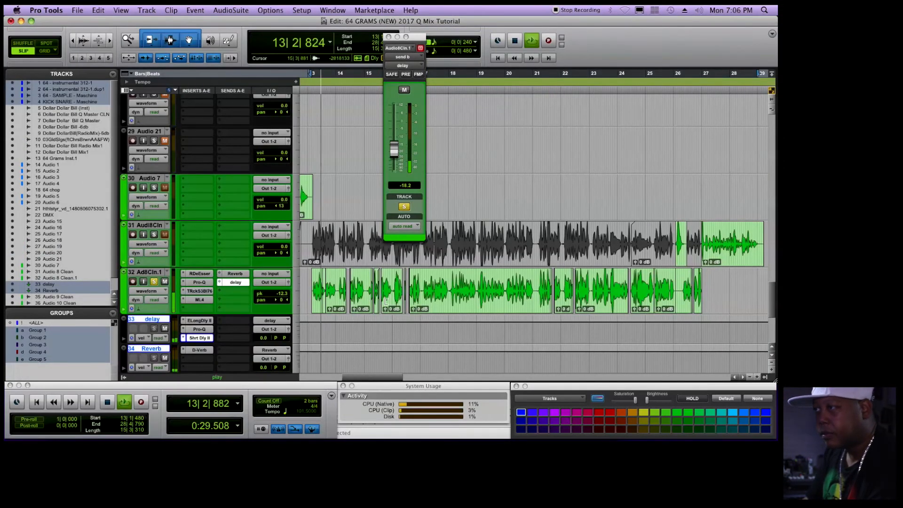
scroll(382, 320, "down", 5)
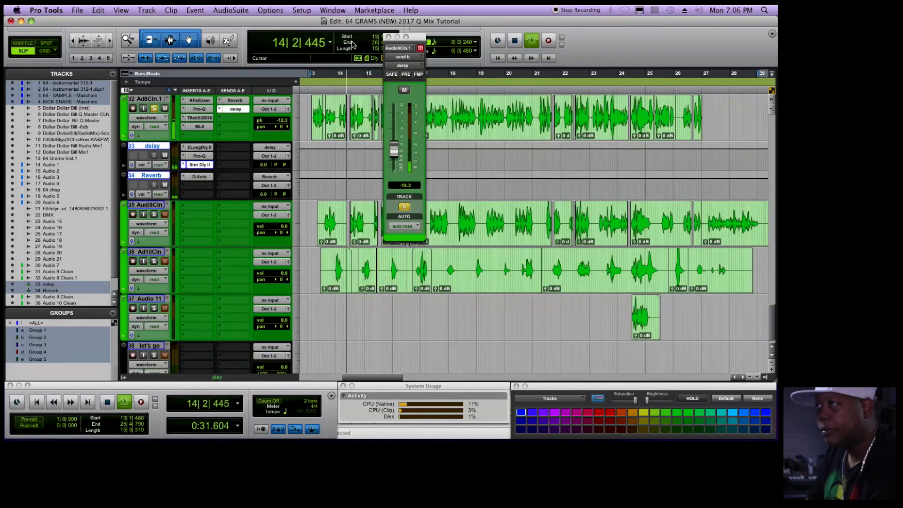
left_click(387, 38)
key("space")
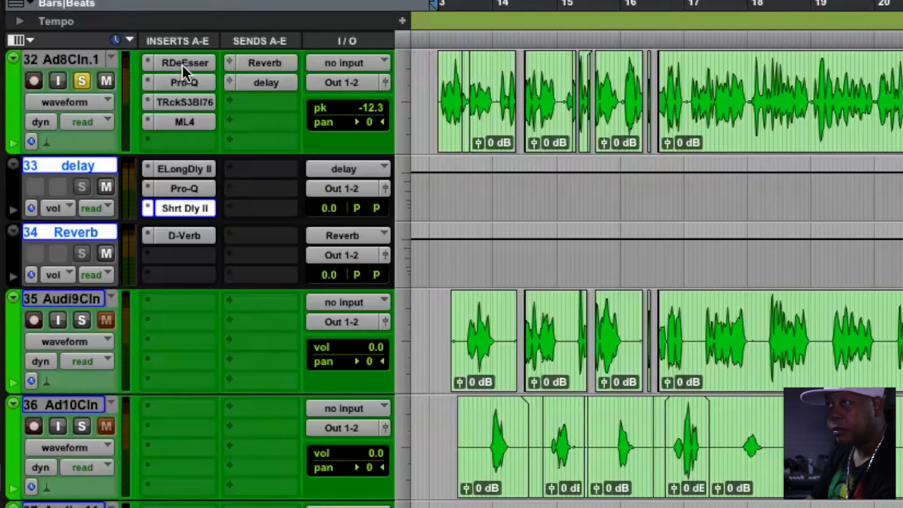
- Copy the RDeEsser, Pro-Q, TRckS3Bl76 and ML4 inserts from Audio 8 Clean.1 to the same slots on Audio 9 Clean
left_click_drag(184, 62, 182, 302)
left_click_drag(176, 82, 185, 312)
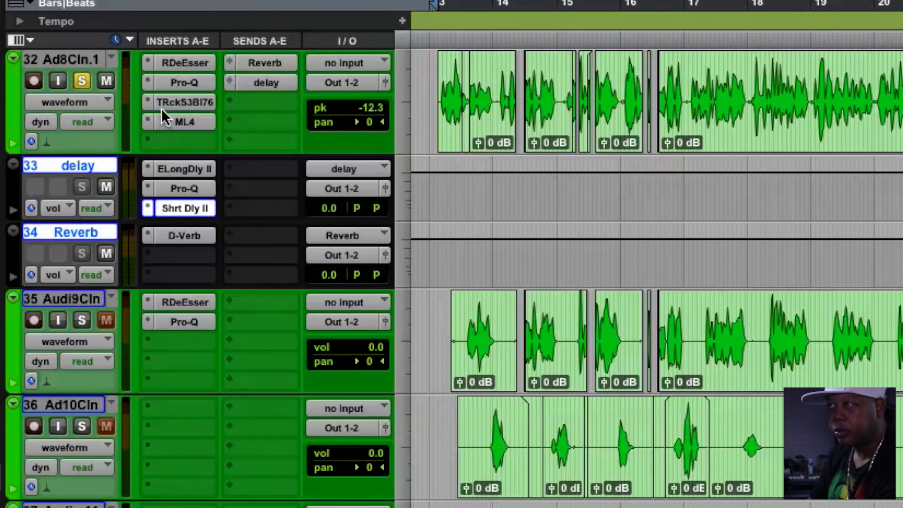
left_click_drag(172, 97, 205, 335)
left_click_drag(186, 121, 185, 360)
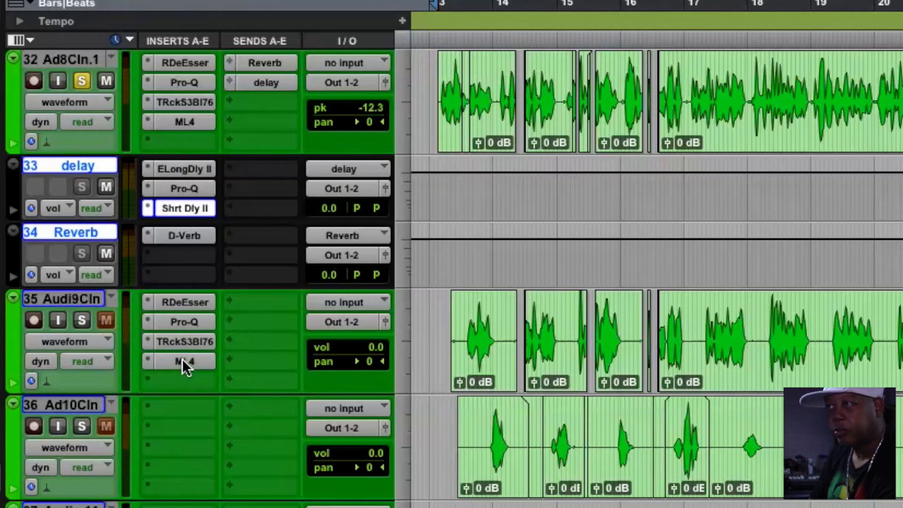
- Solo Audio 9 Clean alongside the verse vocal and audition both tracks together
left_click(82, 320)
key("space")
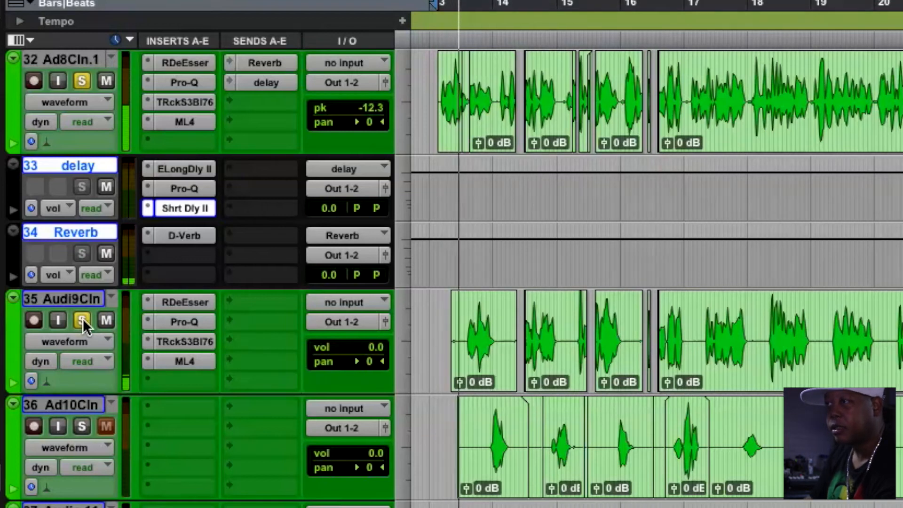
key("space")
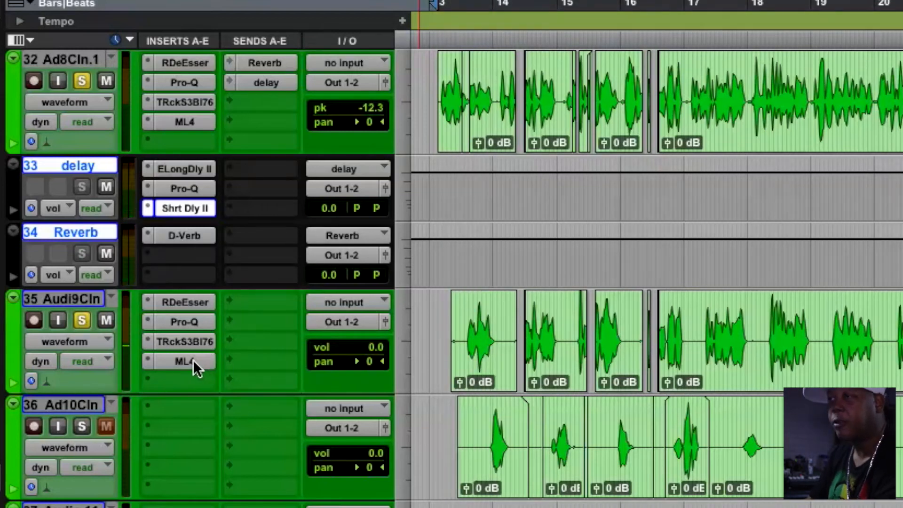
- Rename track Audio 9 Clean as Dub and track Audio 8 Clean.1 as Lead
left_click(82, 301)
double_click(65, 232)
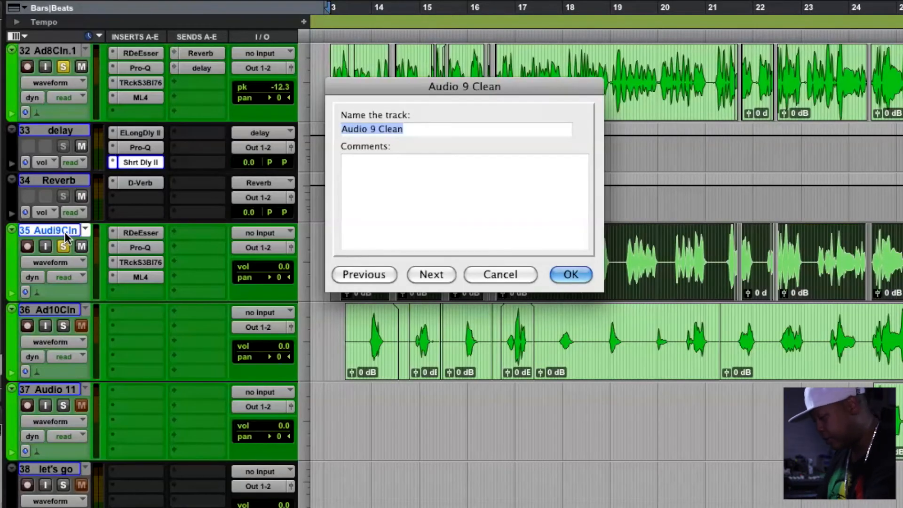
type("Dub")
key("Return")
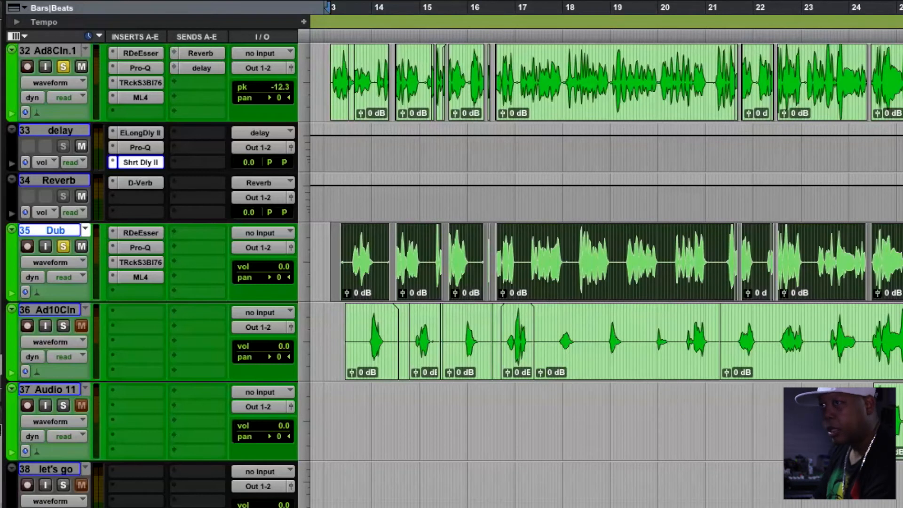
double_click(49, 50)
type("Le")
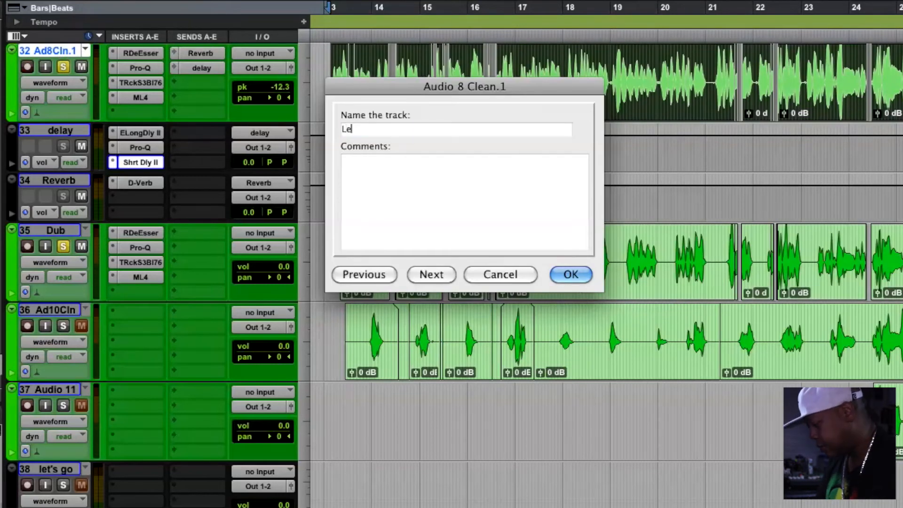
type("ad")
key("Return")
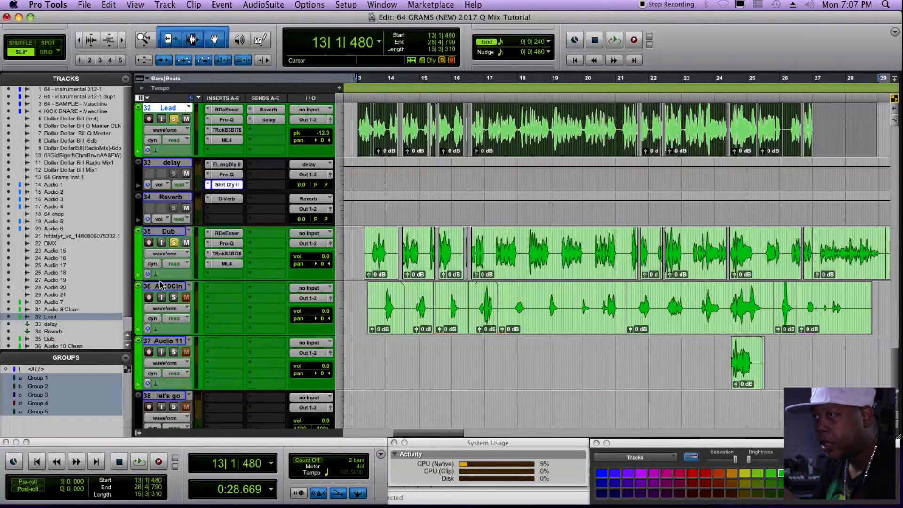
- Rename track Audio 10 Clean as Ad and track Audio 11 as Ad 2
double_click(162, 287)
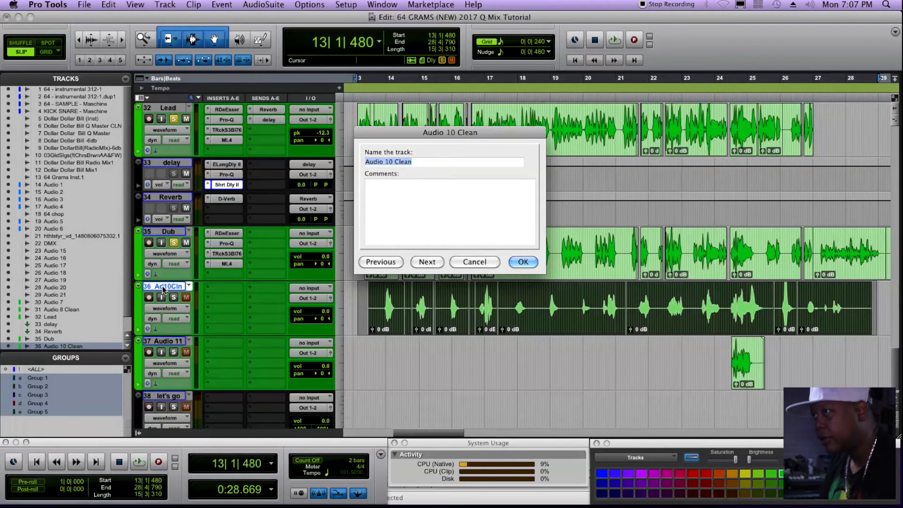
type("Ad")
key("Return")
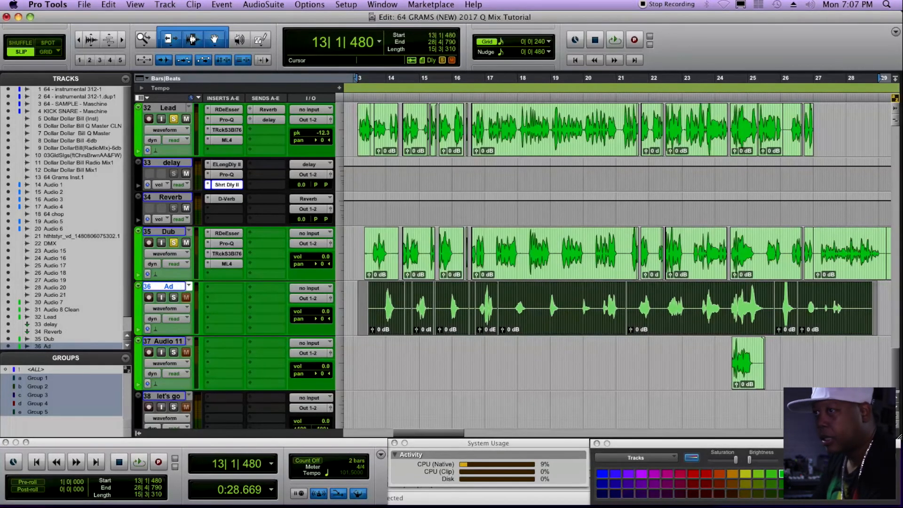
double_click(164, 342)
type("Ad 2")
key("Return")
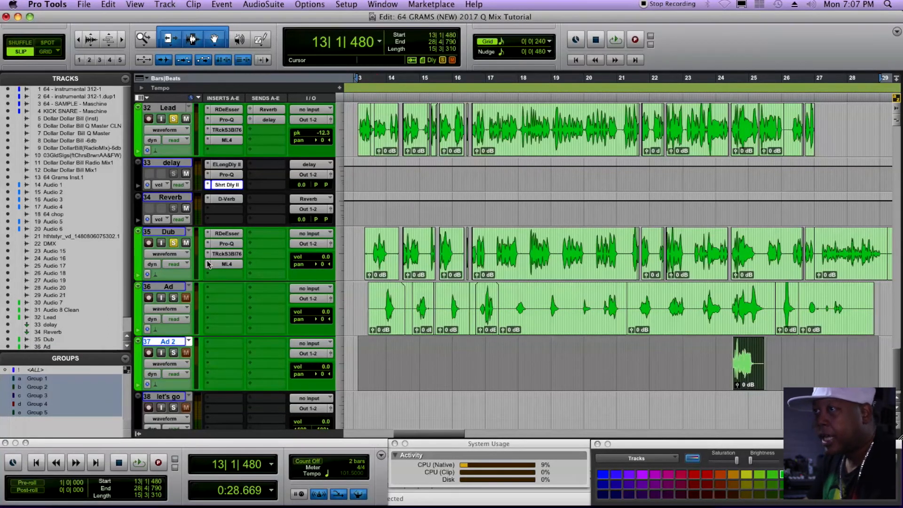
- In the Dub track's ML4000, set band 3 gain to -3.8, band 4 gain to -4.2 and the ceiling to -20.2, and audition
left_click(224, 265)
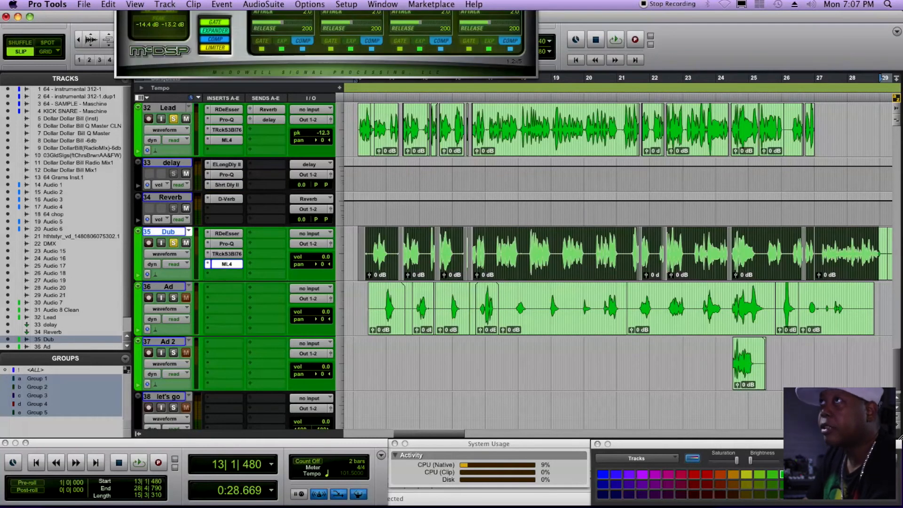
left_click_drag(389, 1, 576, 97)
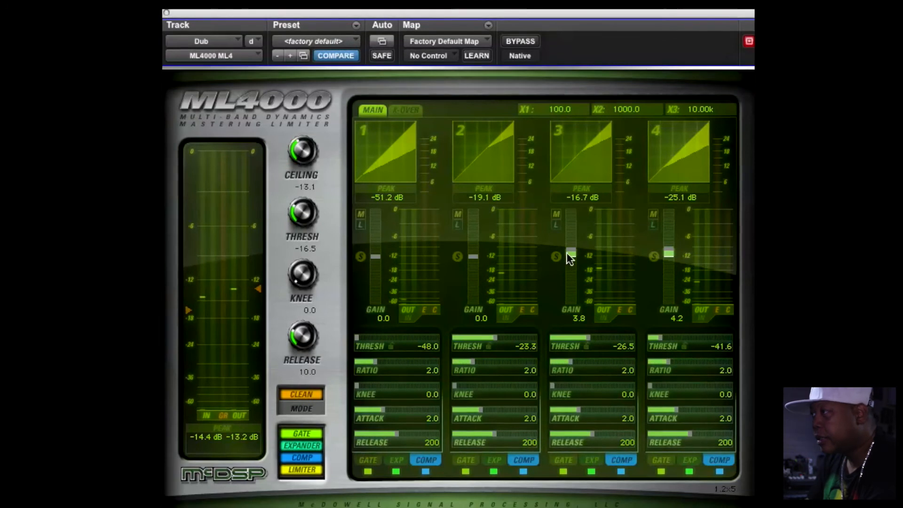
left_click_drag(571, 255, 572, 265)
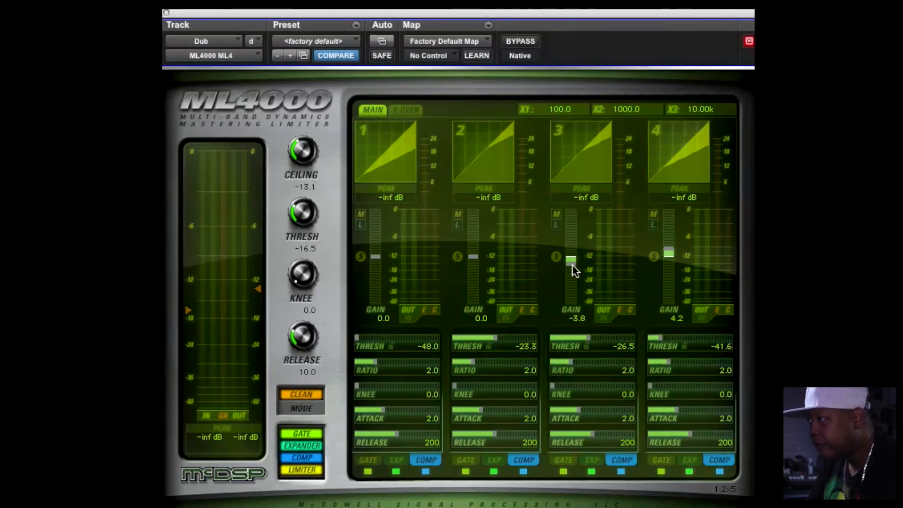
left_click_drag(663, 253, 670, 273)
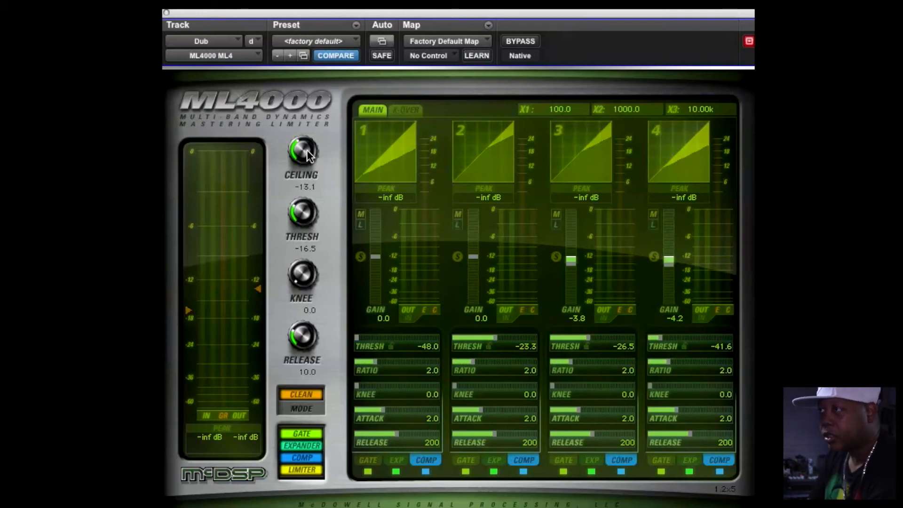
left_click_drag(307, 153, 306, 178)
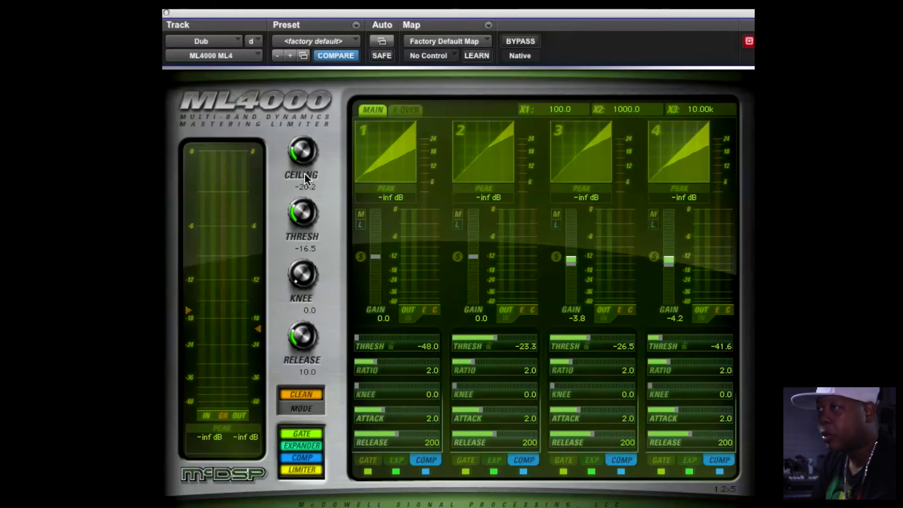
key("space")
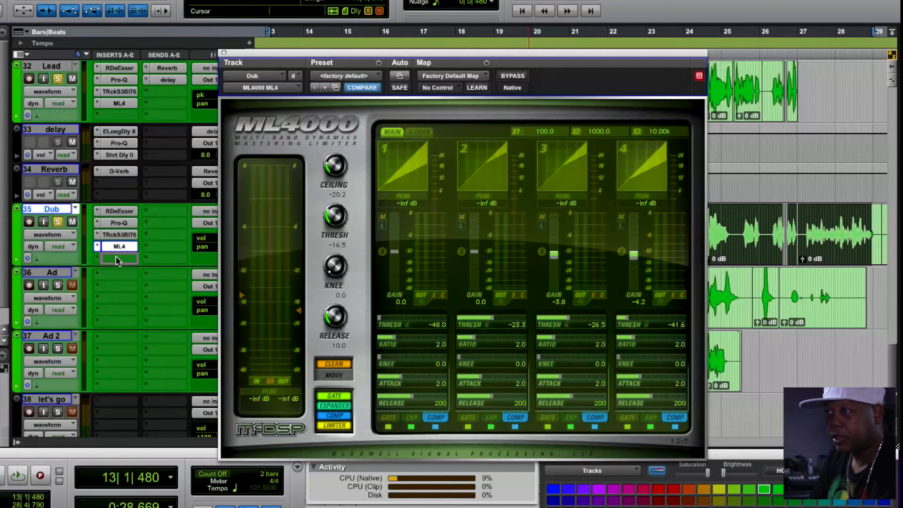
- Copy Short Delay II to the Dub track's fifth insert slot and set the ML4000 ceiling to -22.0 during playback
left_click_drag(117, 258, 117, 258)
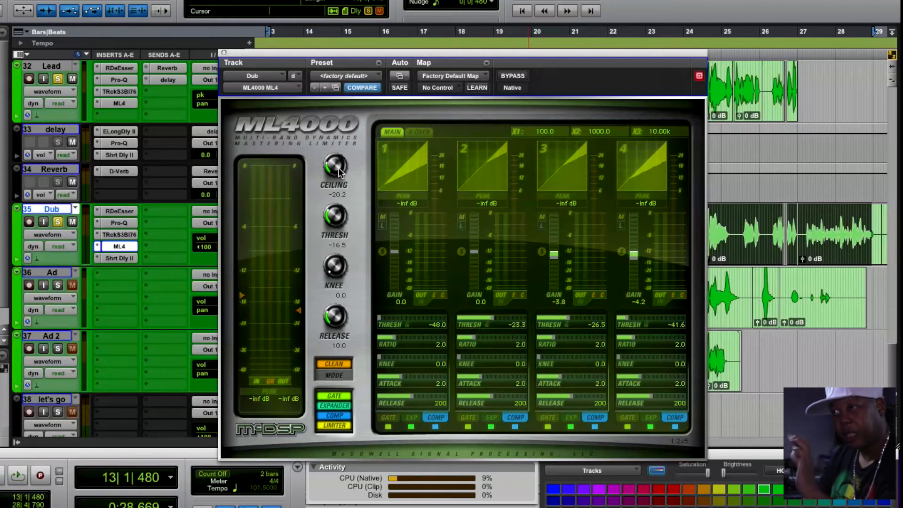
key("space")
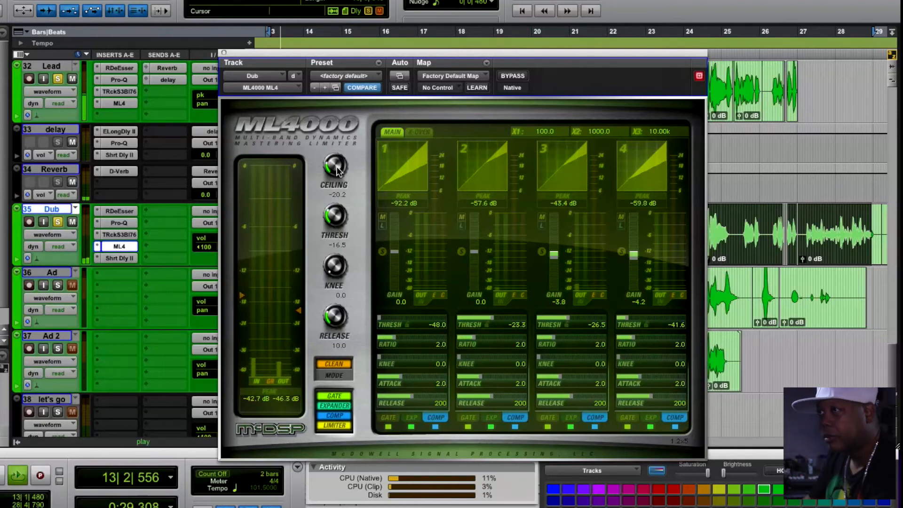
left_click_drag(337, 169, 337, 174)
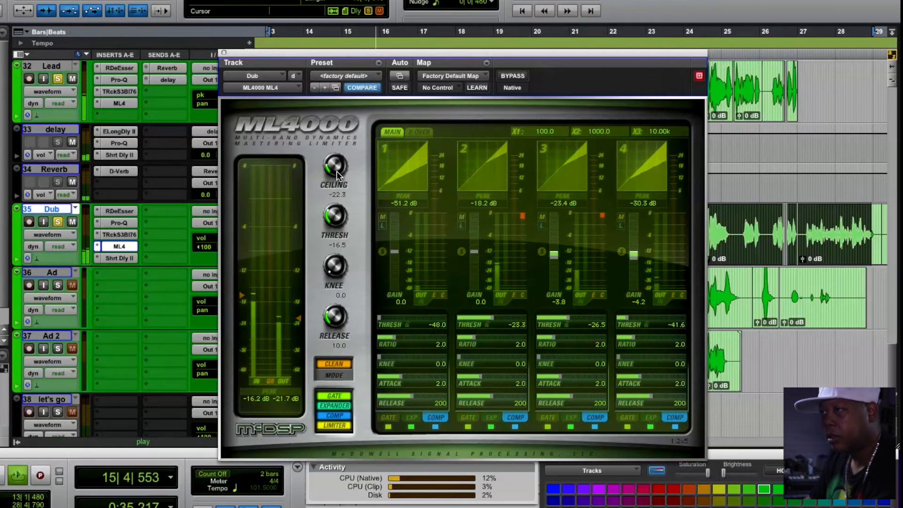
left_click_drag(337, 175, 337, 174)
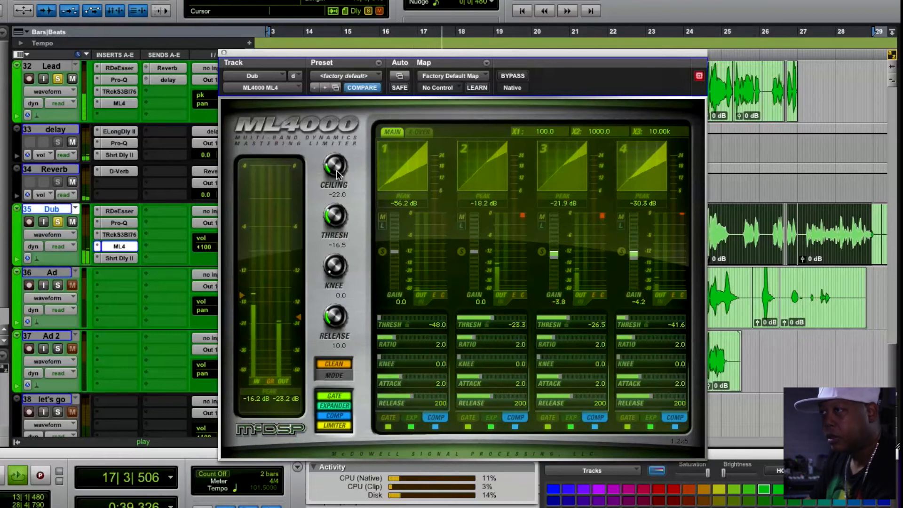
- Set the Dub track's ML4000 master threshold to -17.3 during playback, and stop playback
left_click_drag(338, 214, 337, 216)
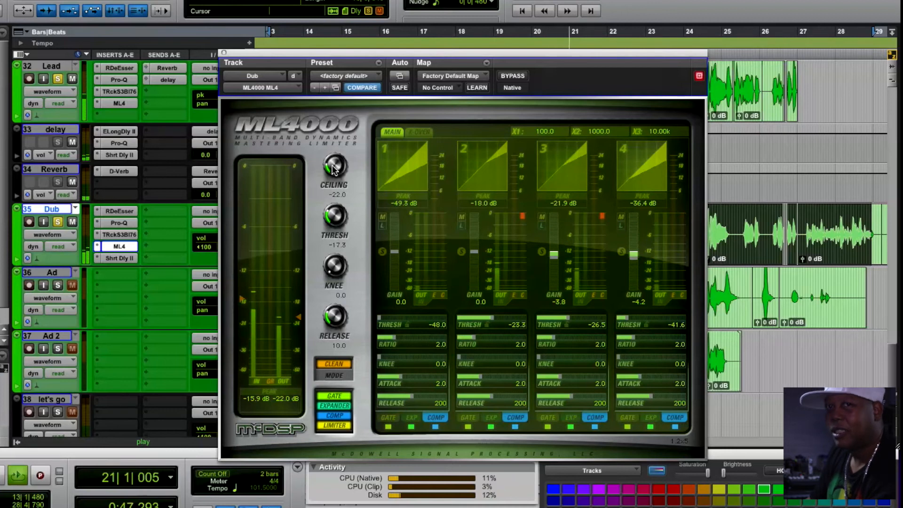
key("space")
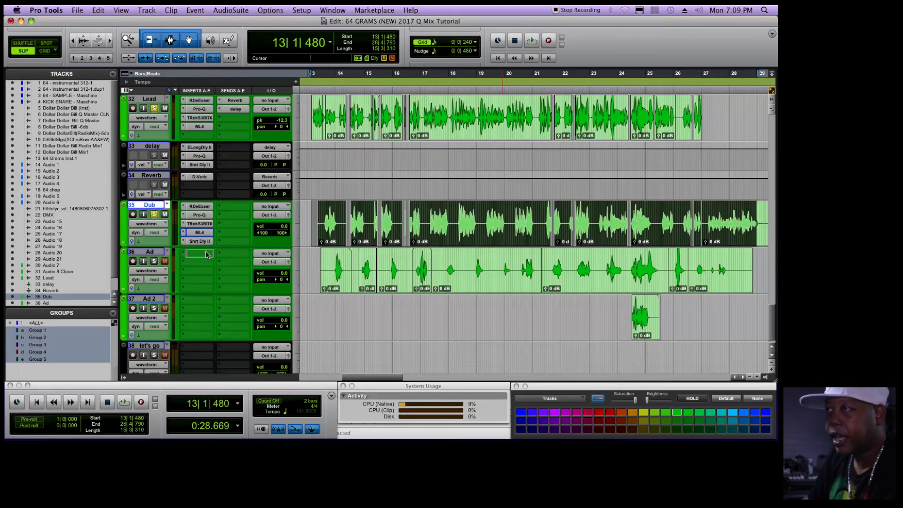
- Copy the RDeEsser, Pro-Q, TRckS3Bl76 and ML4 inserts from the Lead track to the Ad track's first four insert slots
left_click_drag(206, 251, 207, 252)
left_click_drag(195, 111, 199, 261)
left_click_drag(201, 120, 199, 270)
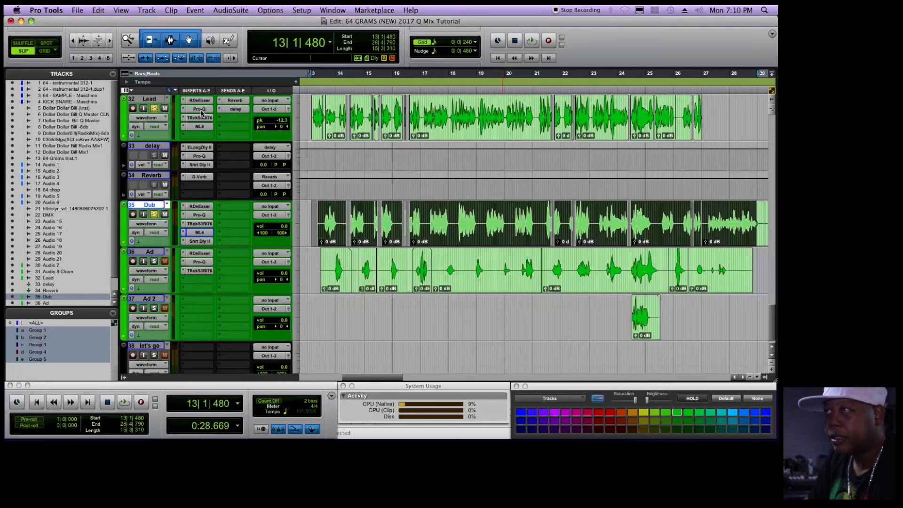
left_click_drag(198, 128, 195, 278)
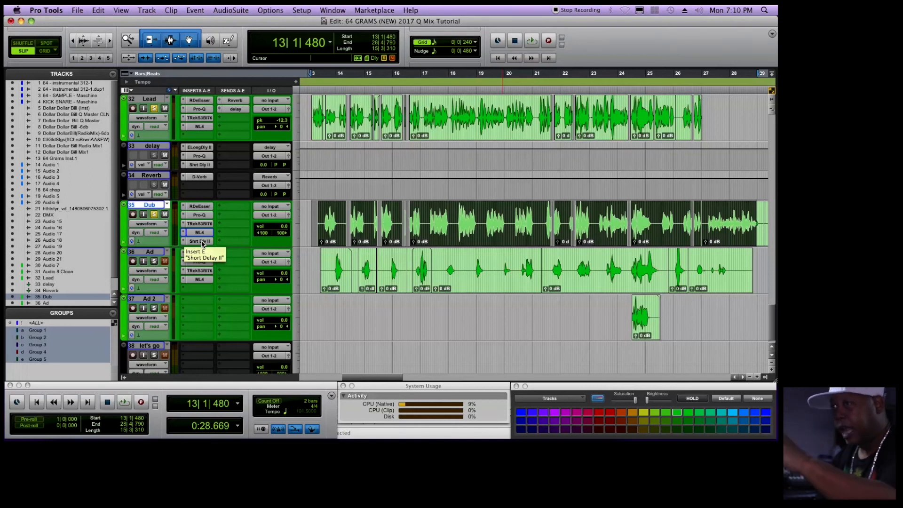
- Solo the Ad track, open its ML4000 and audition it with the Lead and Dub vocals
left_click(154, 261)
left_click(201, 280)
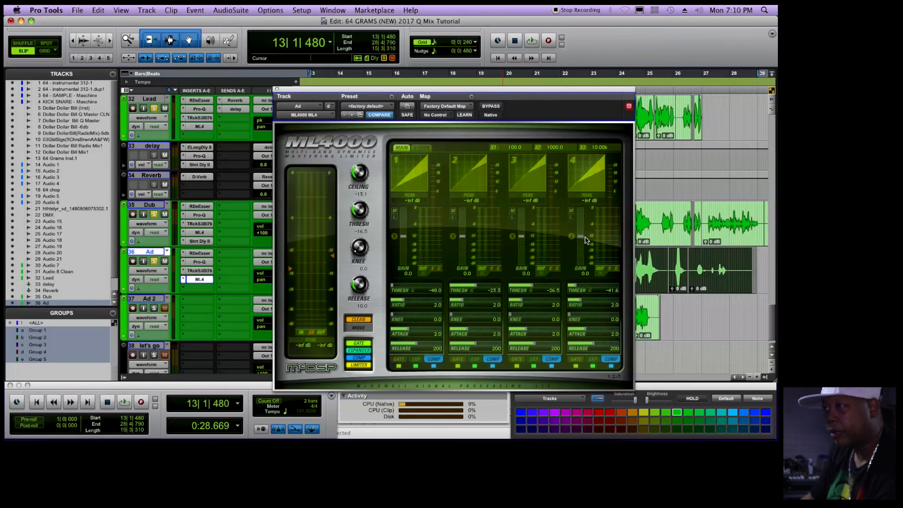
key("space")
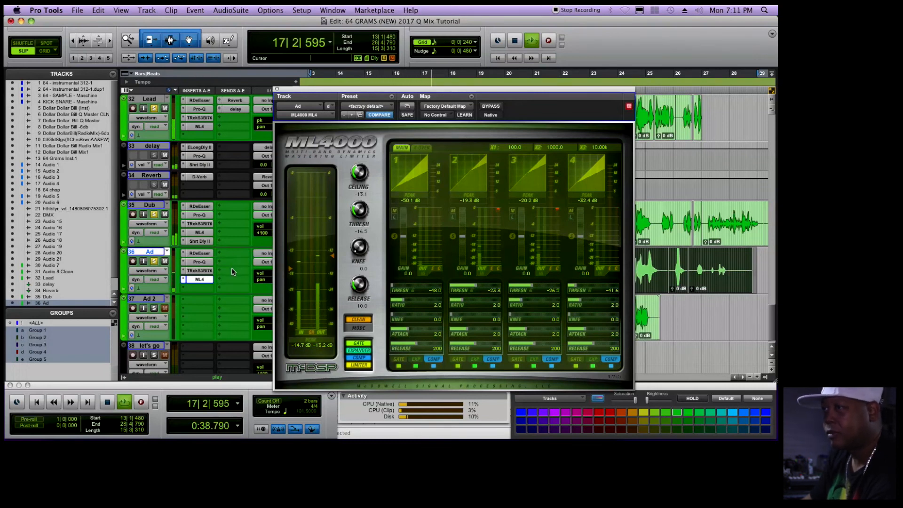
key("space")
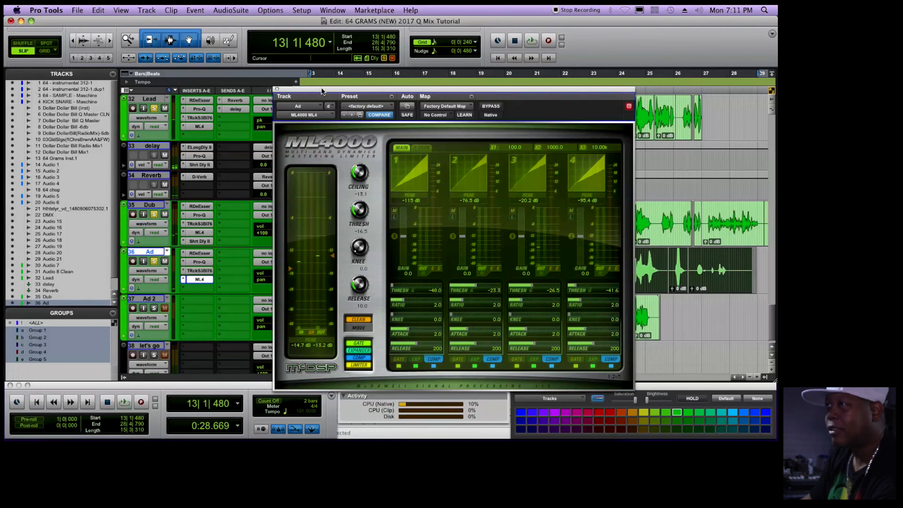
- Copy the delay and Reverb sends from the Lead track to the same send slots on the Ad track
left_click_drag(308, 88, 373, 80)
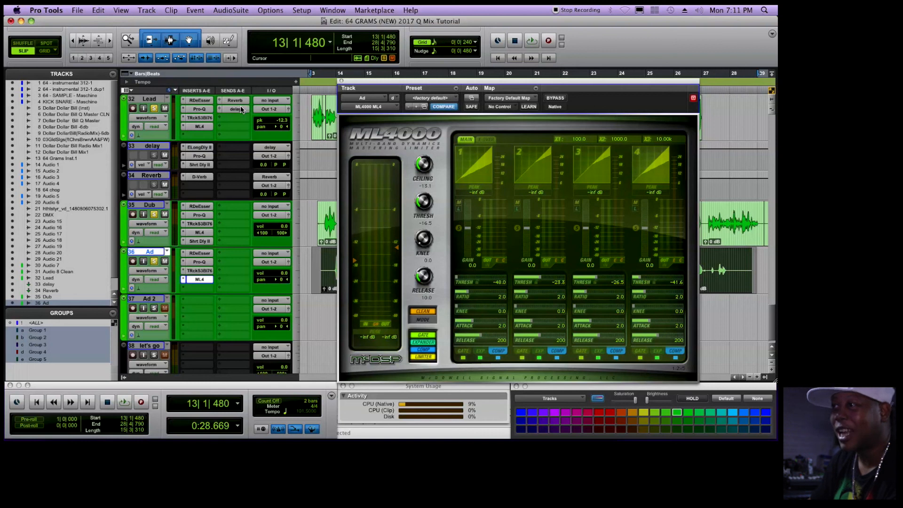
left_click_drag(241, 110, 233, 265)
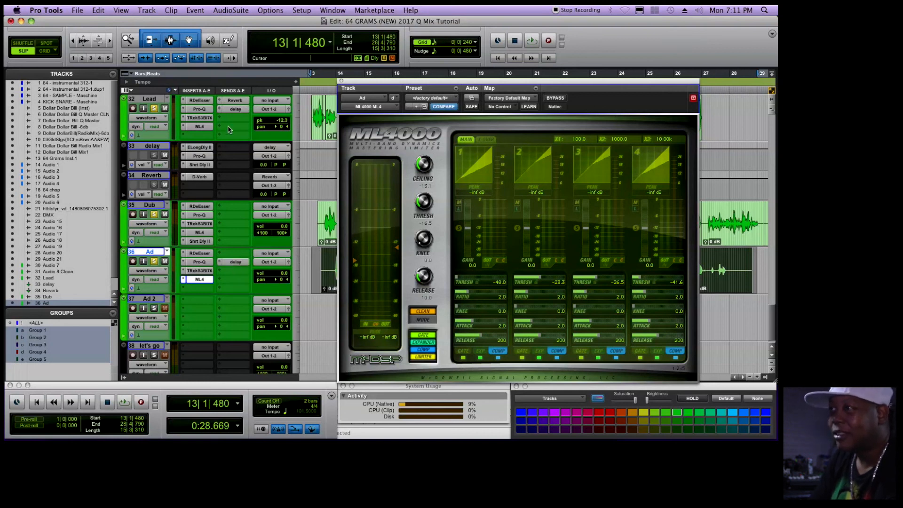
left_click_drag(237, 101, 236, 259)
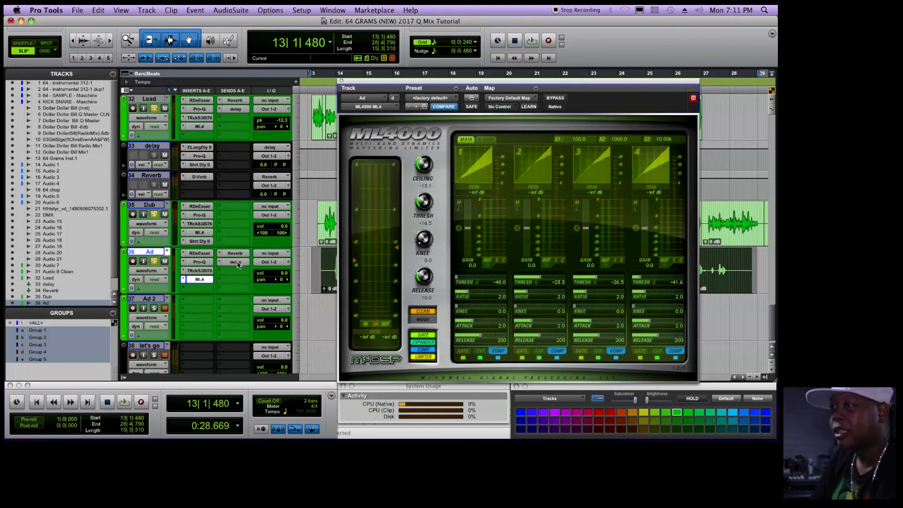
- Raise the Ad track's delay send level to about -13.5 dB and audition the vocals
left_click(237, 264)
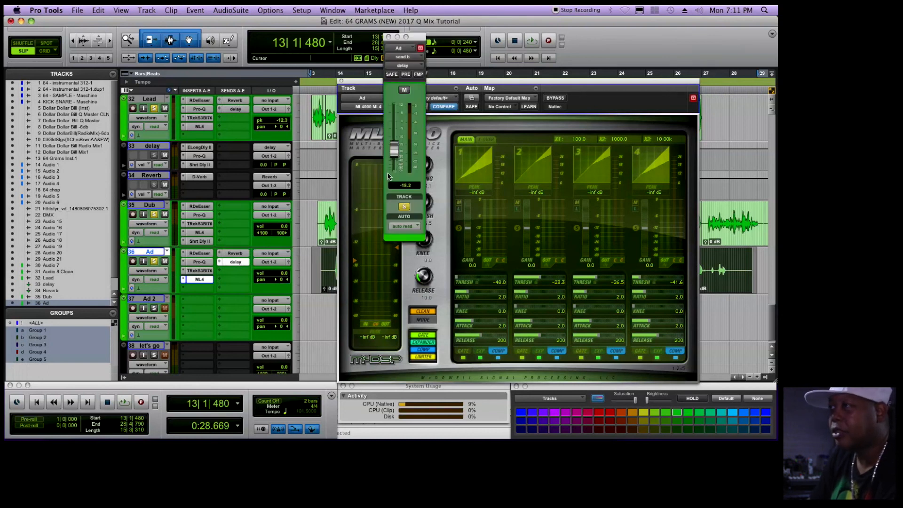
left_click_drag(396, 146, 398, 140)
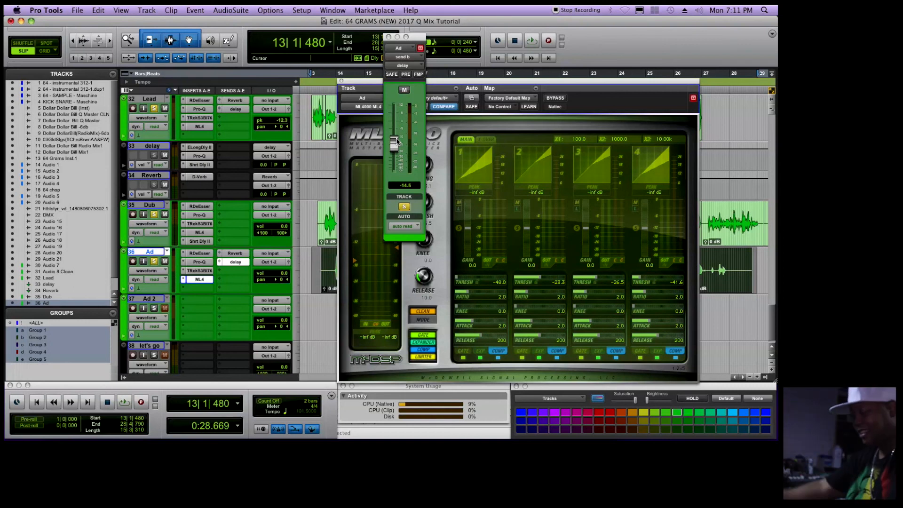
key("space")
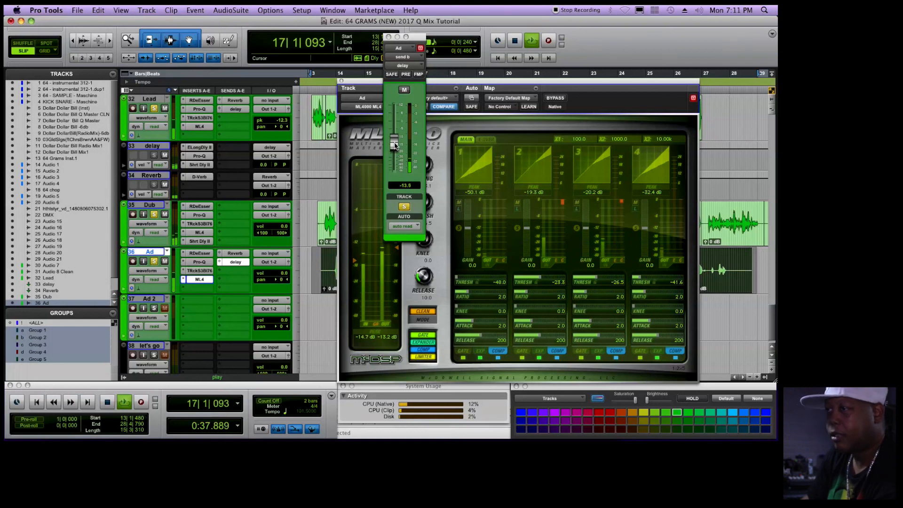
key("space")
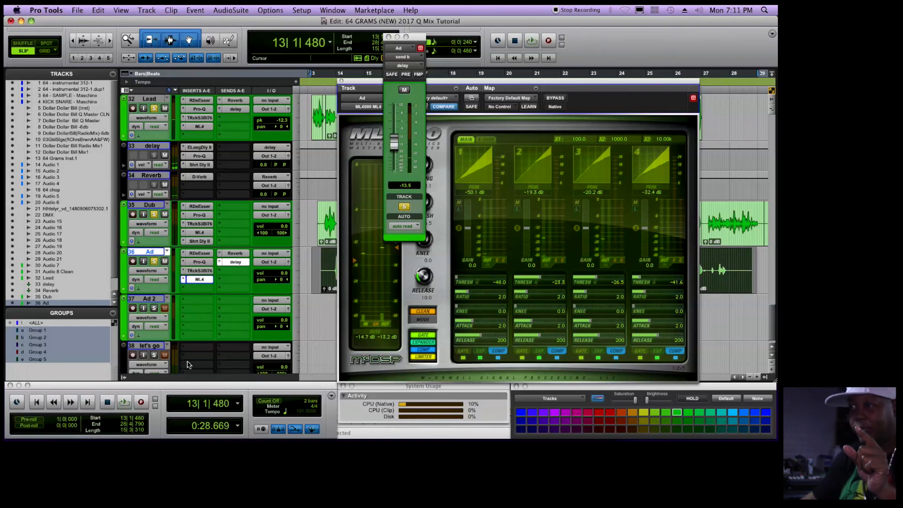